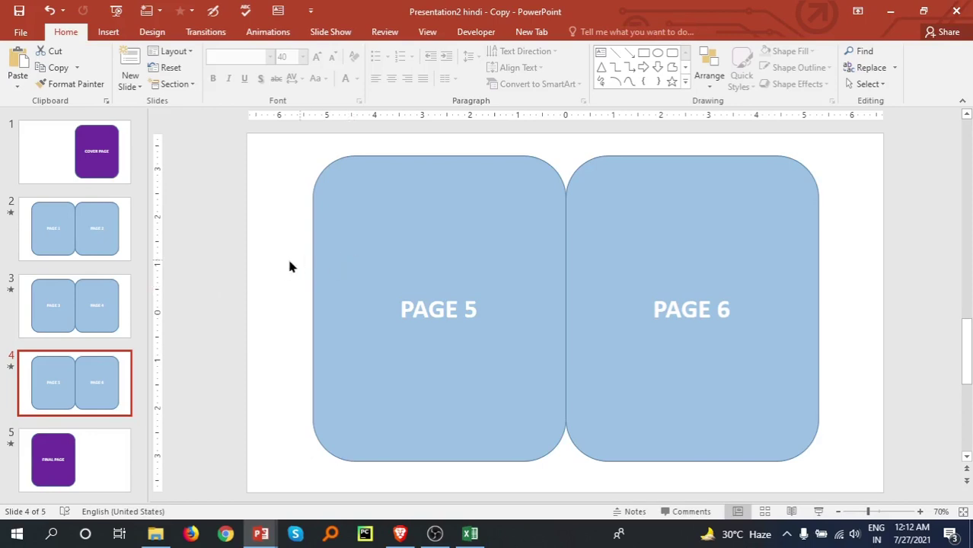
# Step: On the cover slide, undo an accidental shape move and try a dark purple gradient on the cover
pyautogui.click(100, 141)
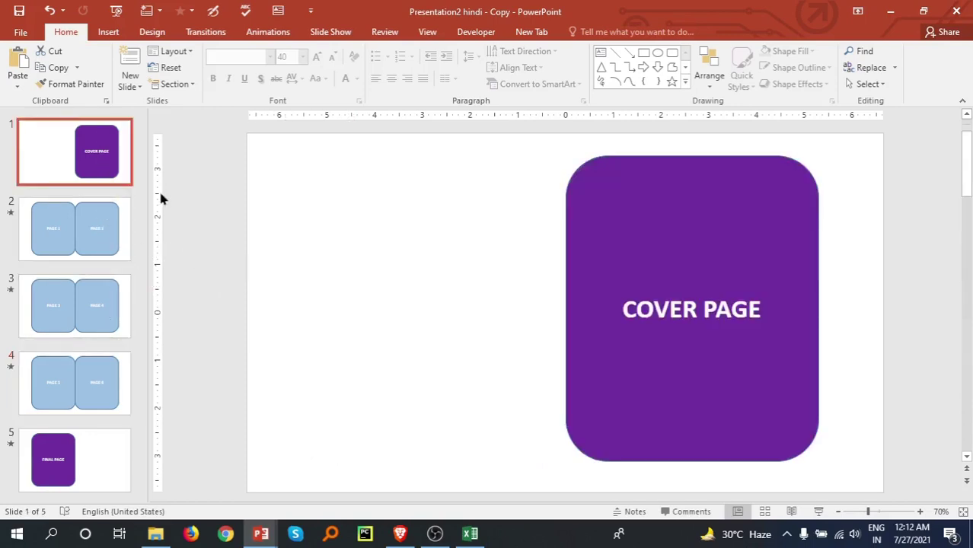
pyautogui.moveTo(655, 250); pyautogui.dragTo(771, 250)
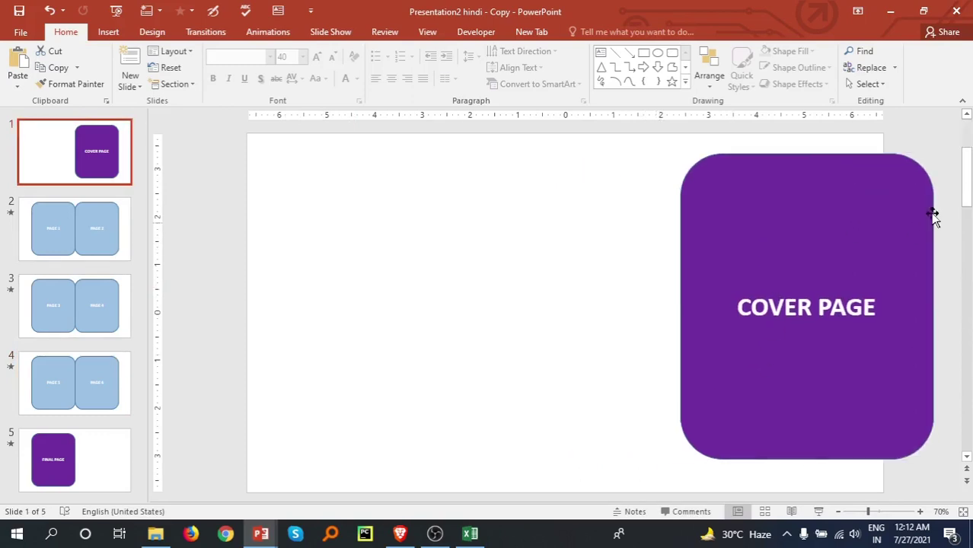
pyautogui.click(49, 10)
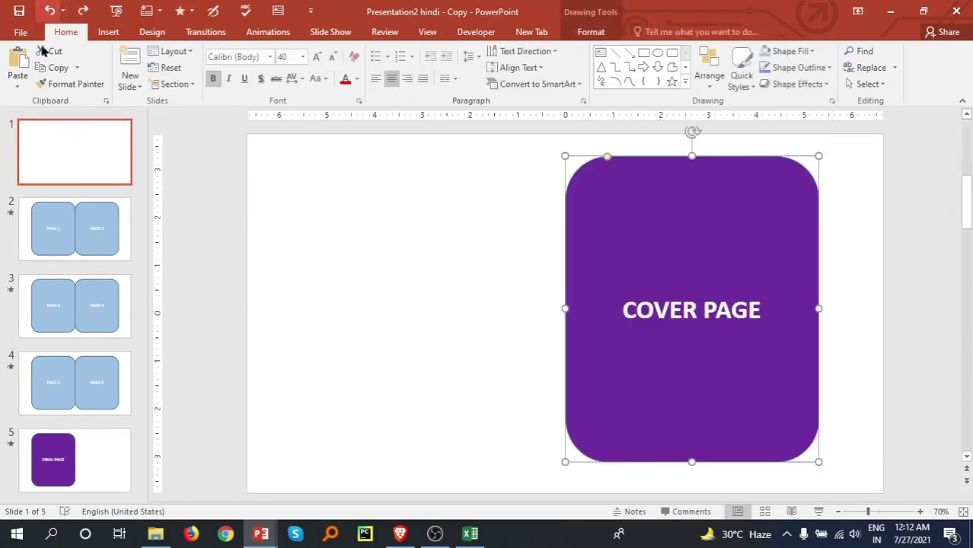
pyautogui.rightClick(720, 232)
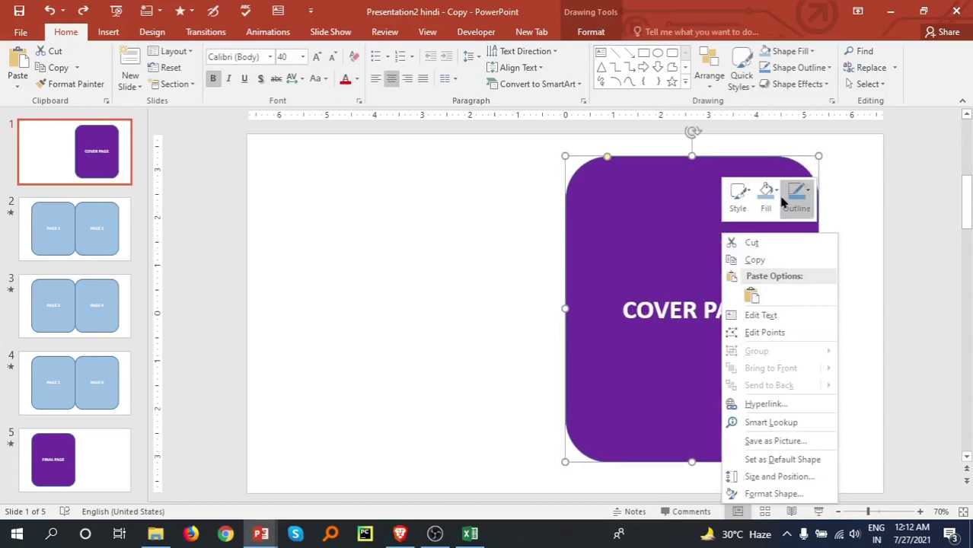
pyautogui.click(772, 206)
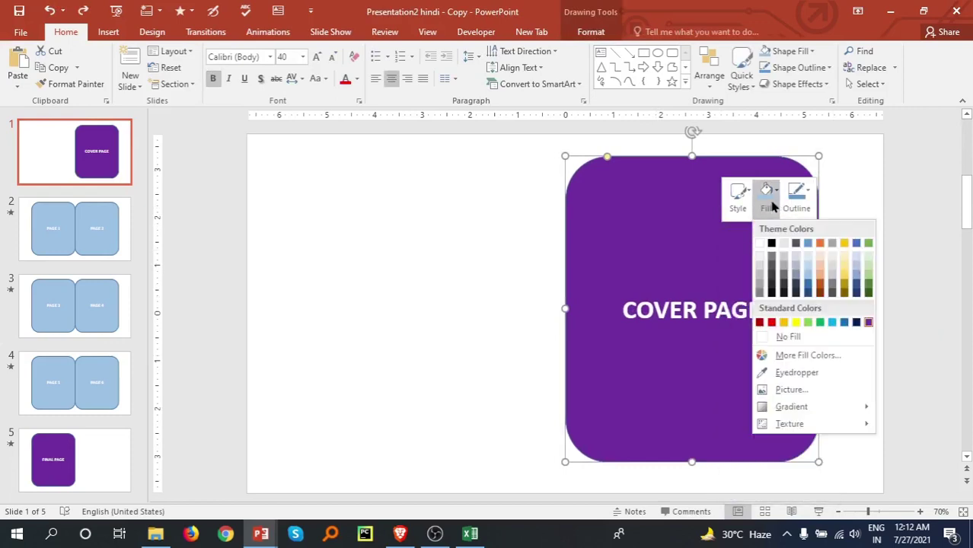
pyautogui.moveTo(792, 407)
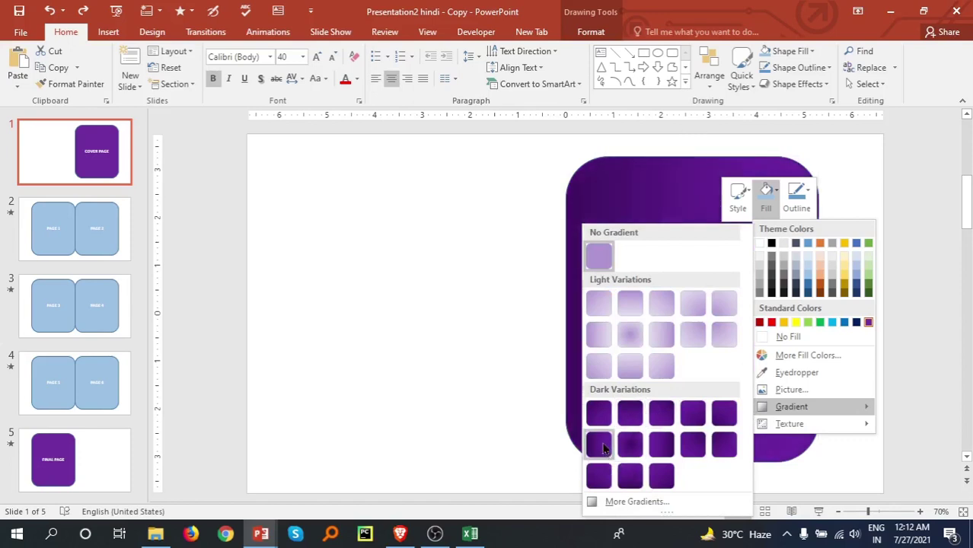
pyautogui.click(599, 446)
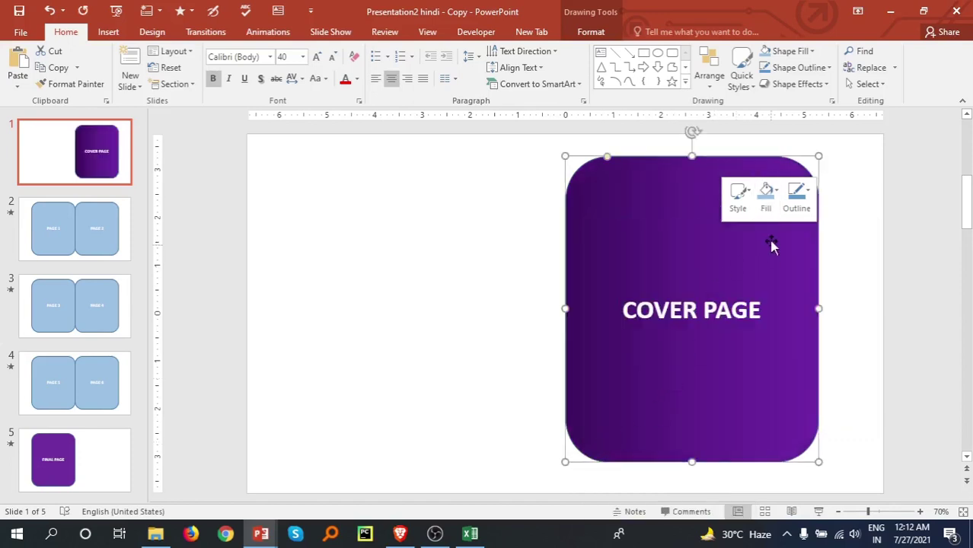
# Step: Refill the cover shape dark orange and apply a dark-to-light orange gradient
pyautogui.click(766, 195)
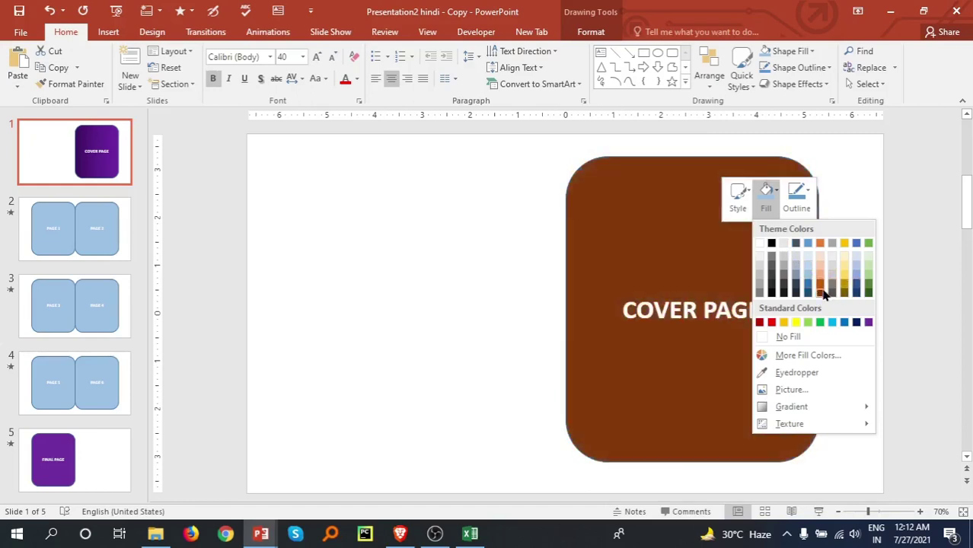
pyautogui.click(822, 293)
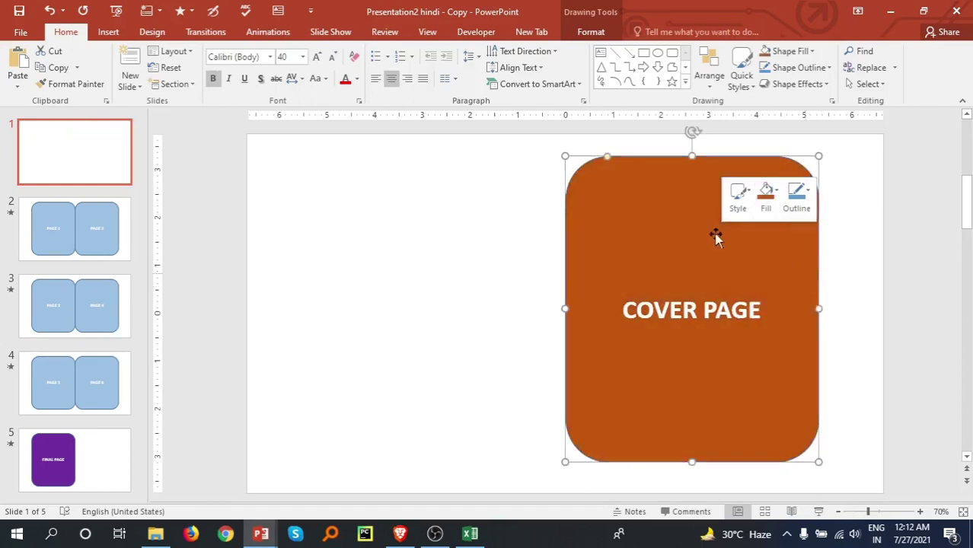
pyautogui.rightClick(668, 222)
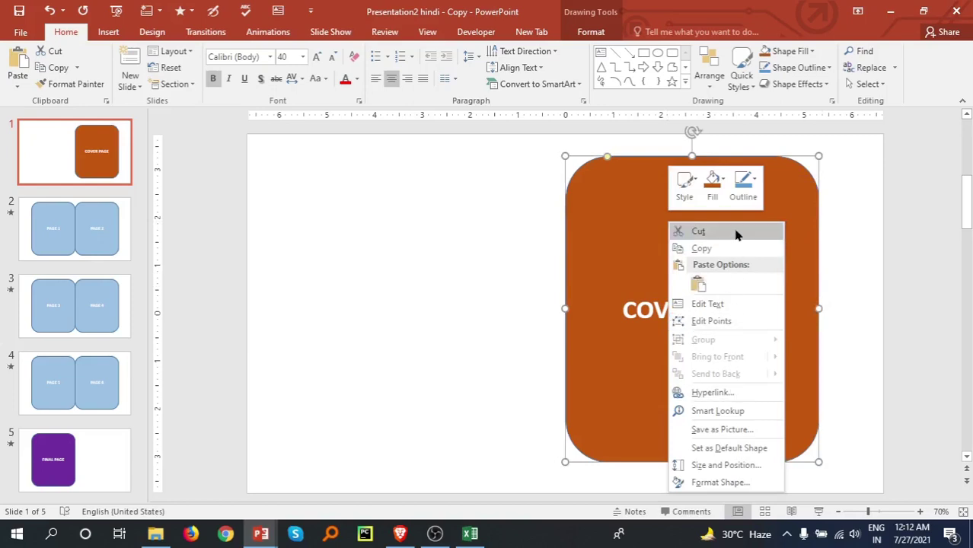
pyautogui.click(713, 192)
pyautogui.click(717, 196)
pyautogui.moveTo(737, 395)
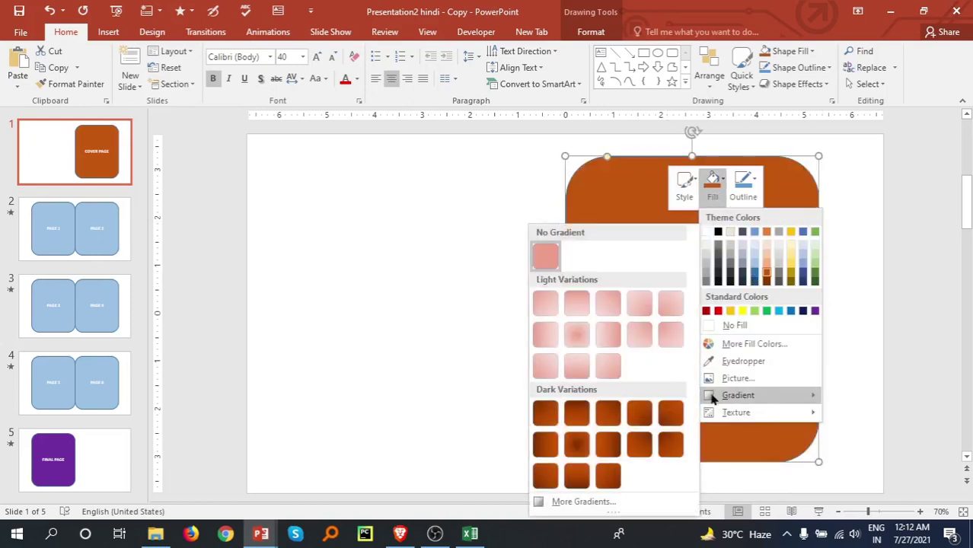
pyautogui.click(541, 442)
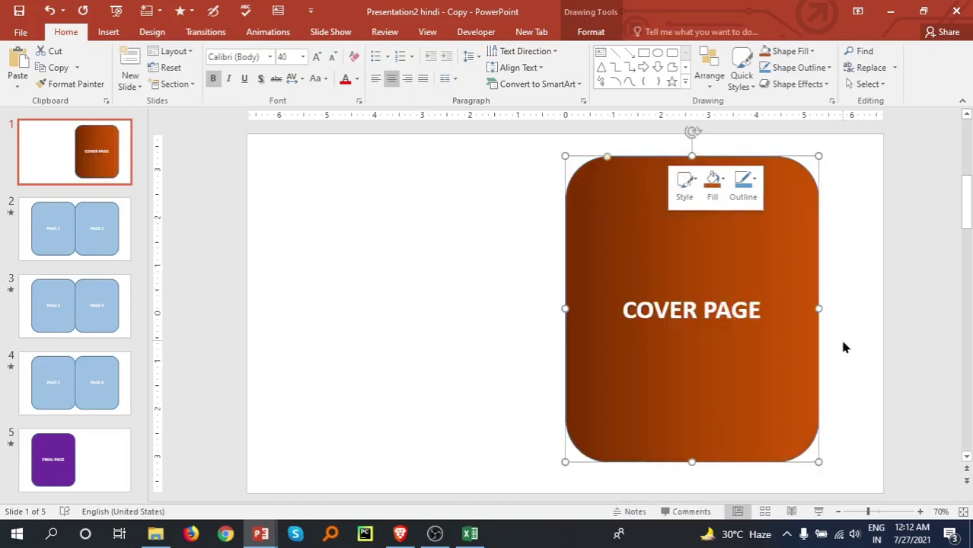
# Step: On the Page 1/Page 2 slide, fill both page shapes light green
pyautogui.click(49, 242)
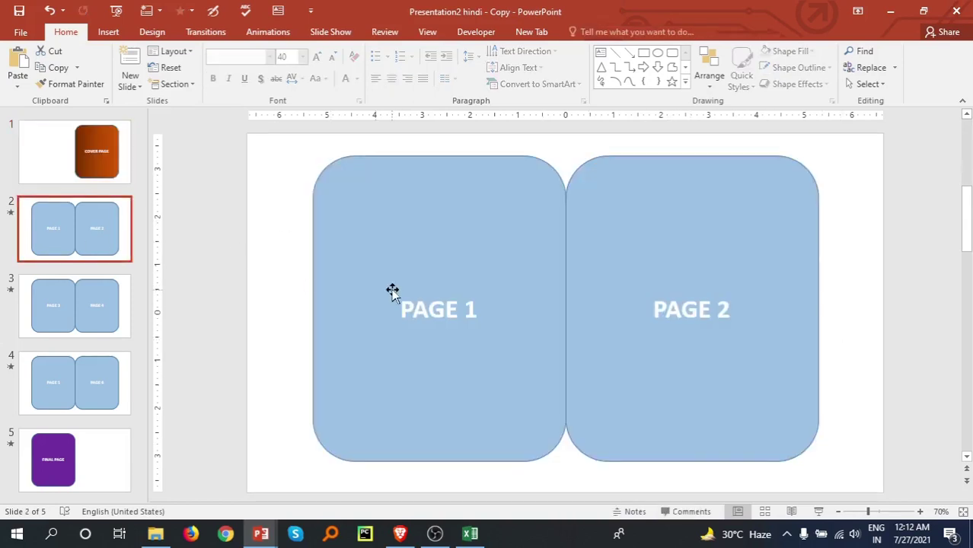
pyautogui.rightClick(363, 250)
pyautogui.click(408, 213)
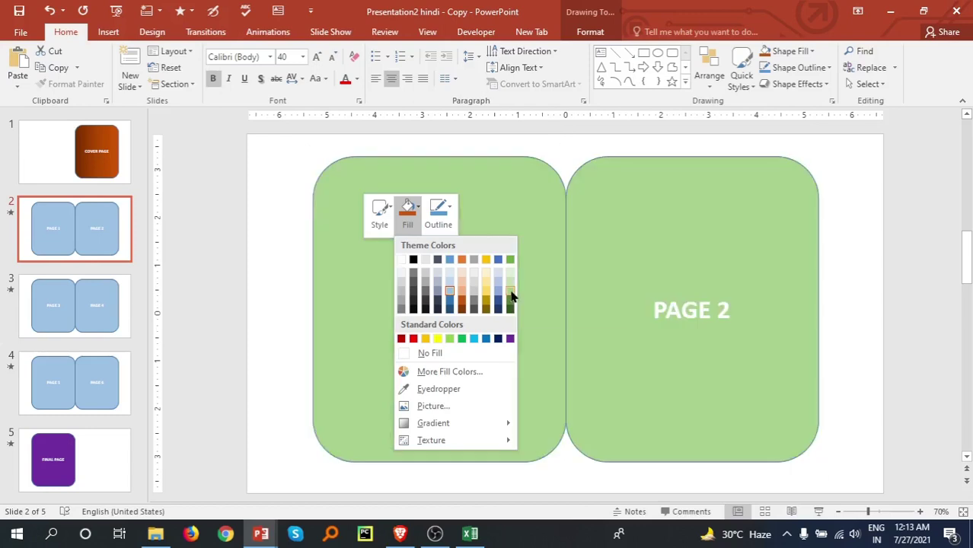
pyautogui.click(511, 296)
# Step: Give the PAGE 2 shape alone a medium green fill
pyautogui.click(690, 221)
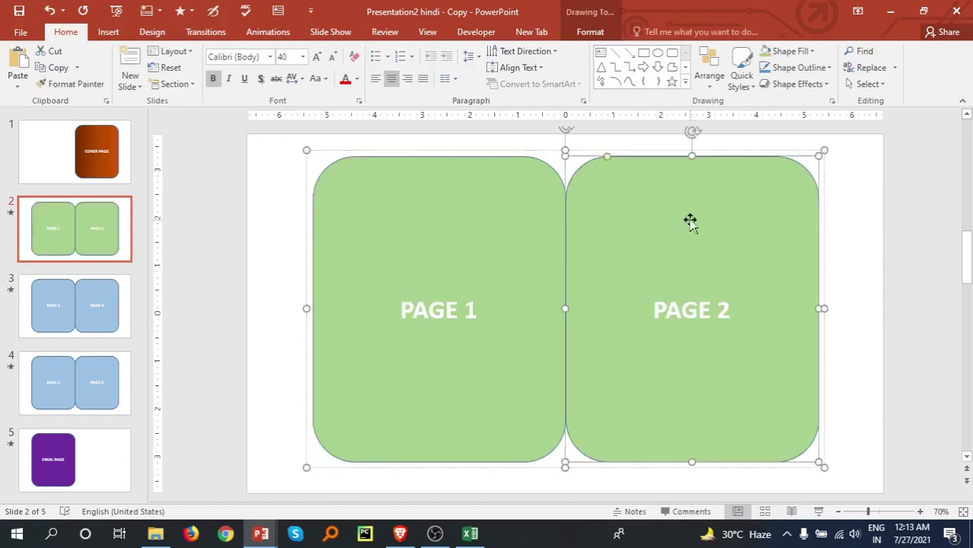
pyautogui.rightClick(690, 220)
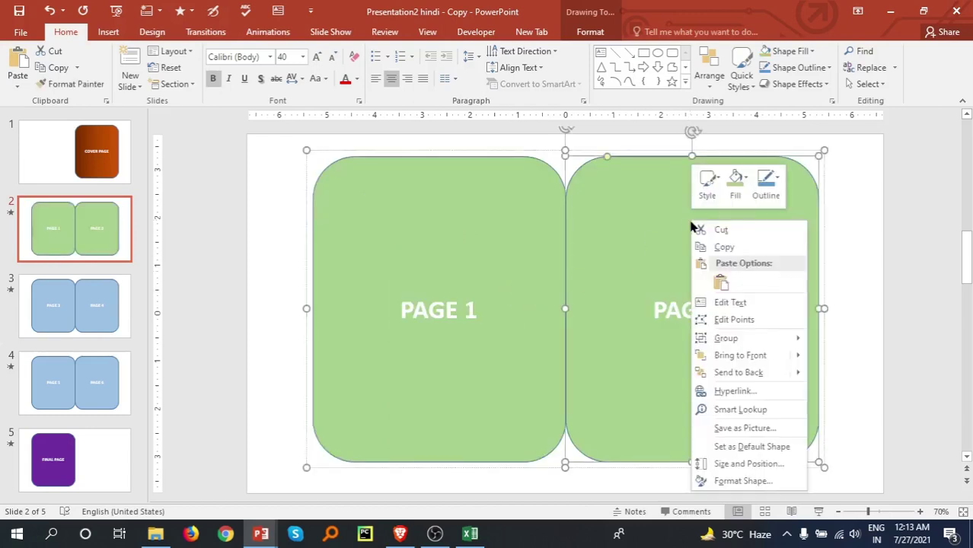
pyautogui.click(734, 183)
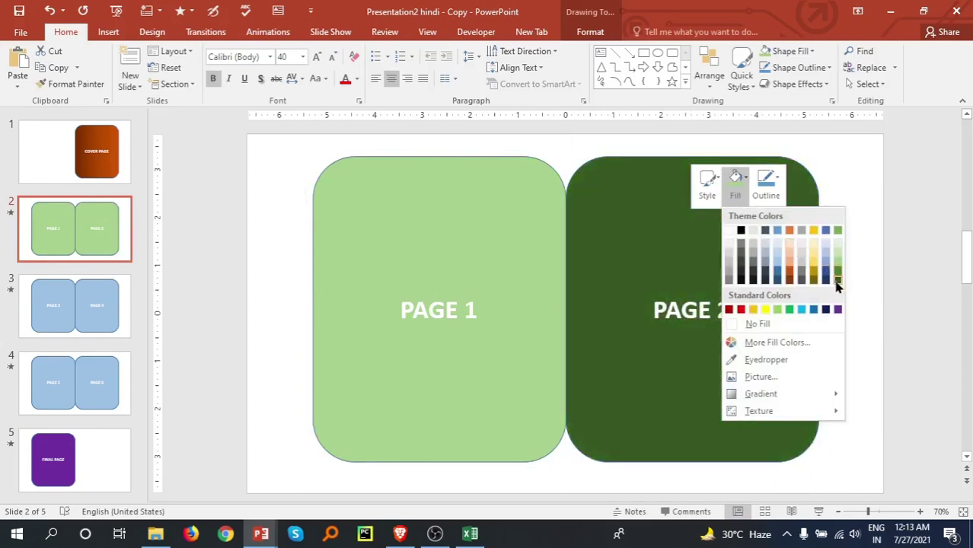
pyautogui.click(838, 268)
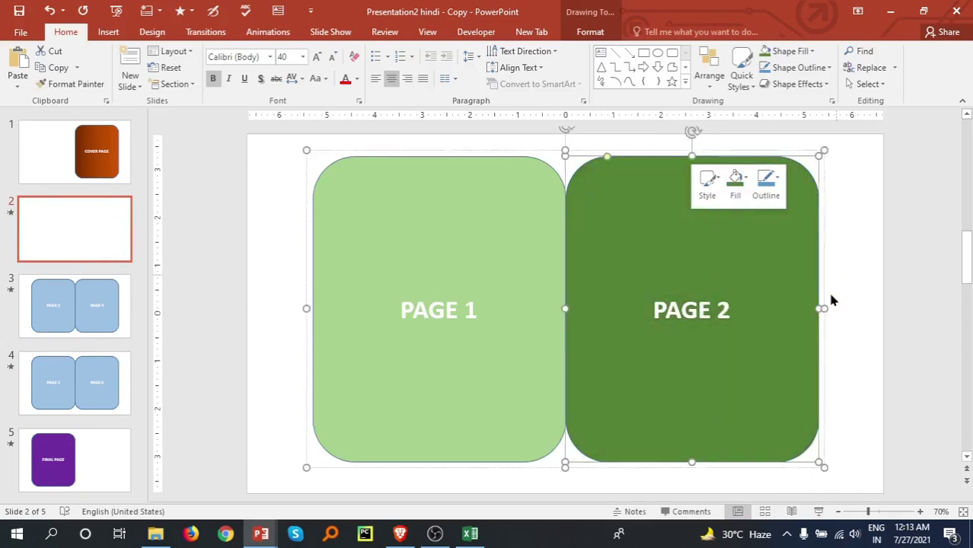
pyautogui.click(737, 187)
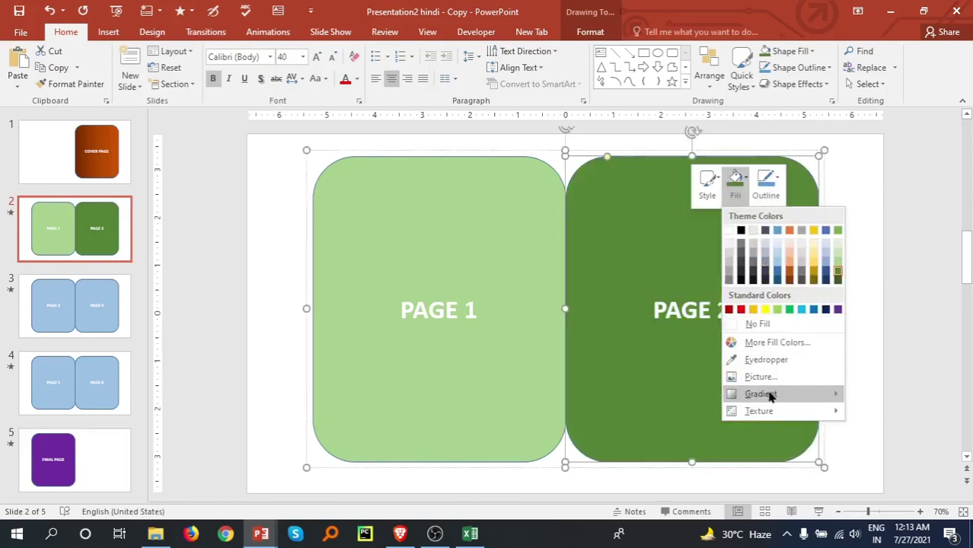
pyautogui.moveTo(760, 394)
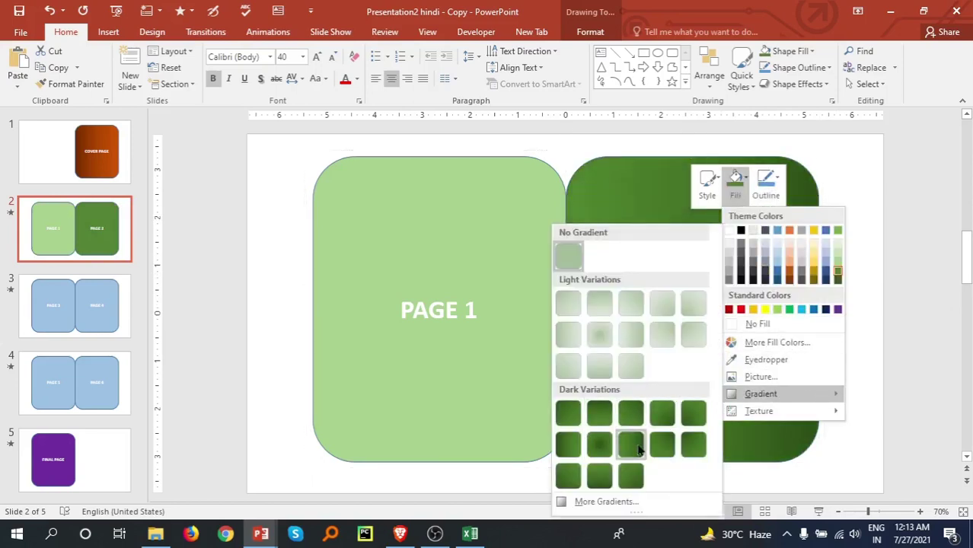
# Step: Apply a dark green gradient to PAGE 2, then fill PAGE 1 light green with a Linear Left gradient
pyautogui.click(568, 447)
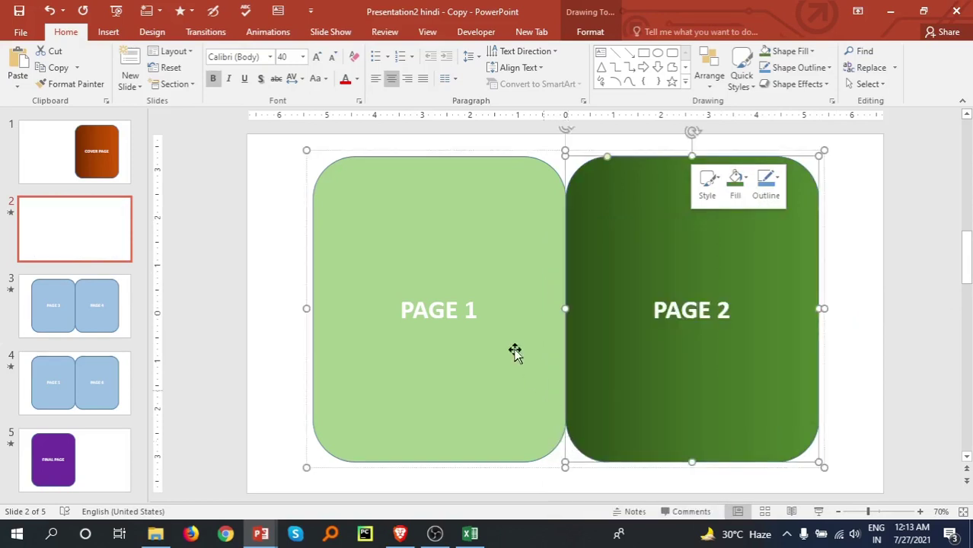
pyautogui.rightClick(431, 210)
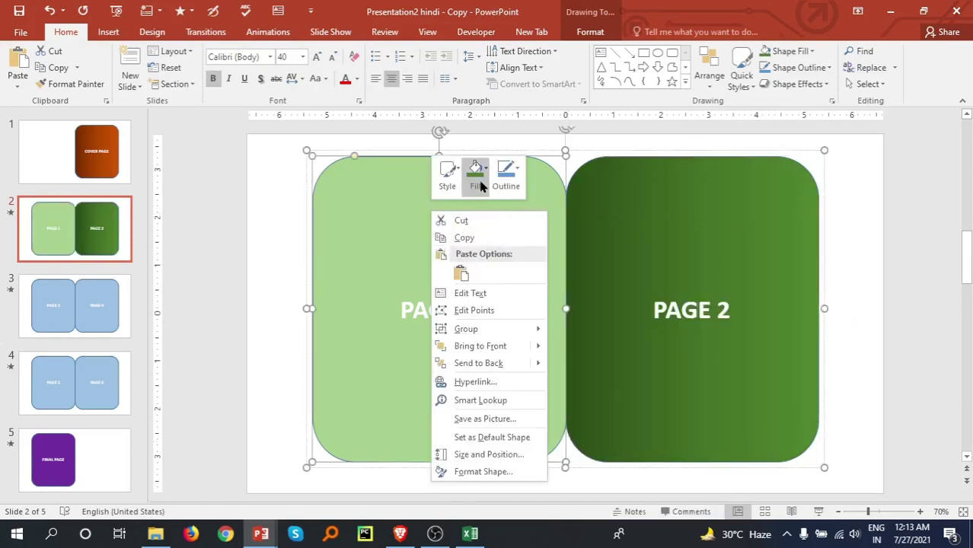
pyautogui.click(481, 175)
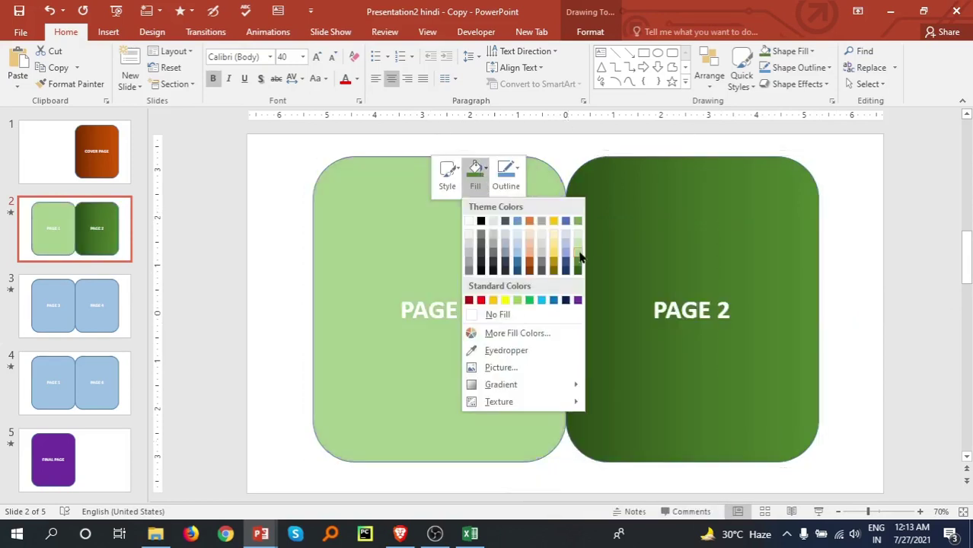
pyautogui.click(579, 252)
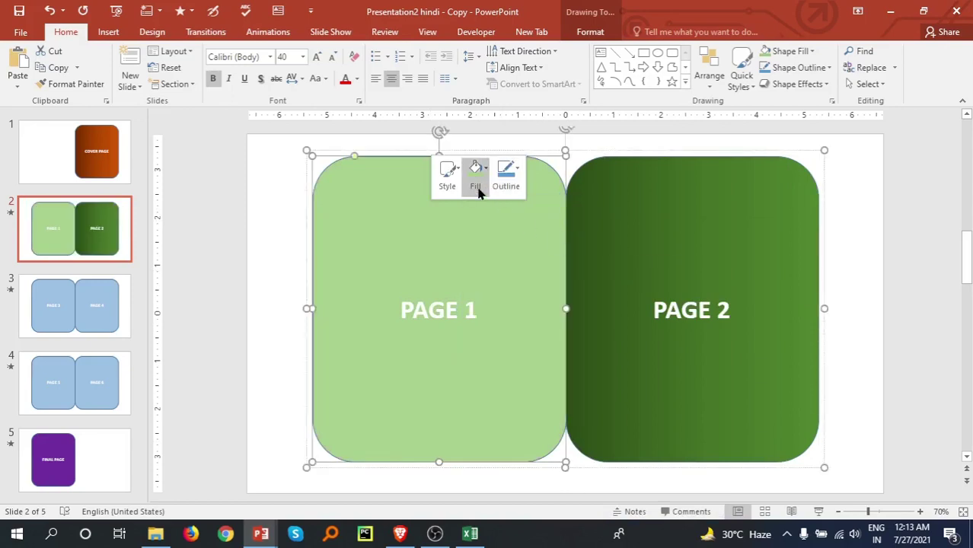
pyautogui.click(477, 180)
pyautogui.moveTo(501, 384)
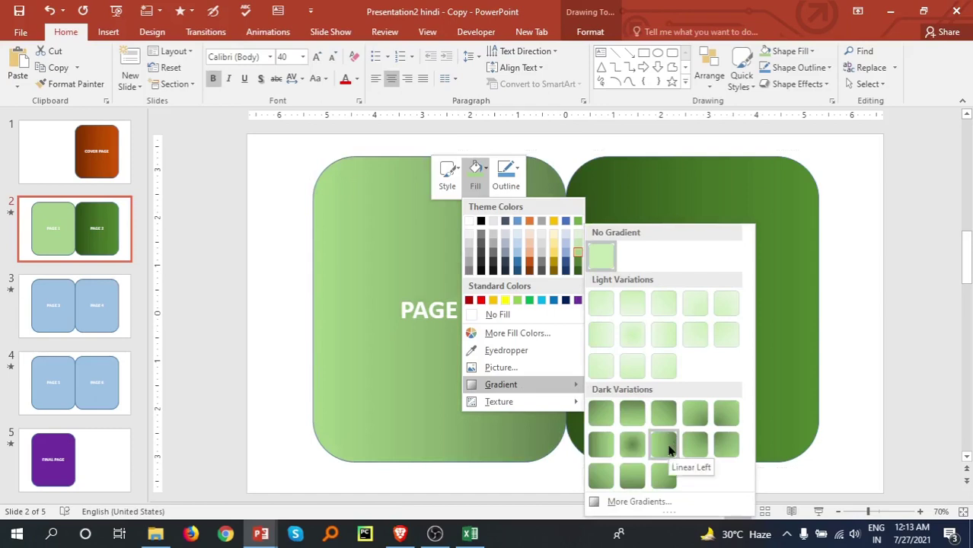
pyautogui.click(664, 446)
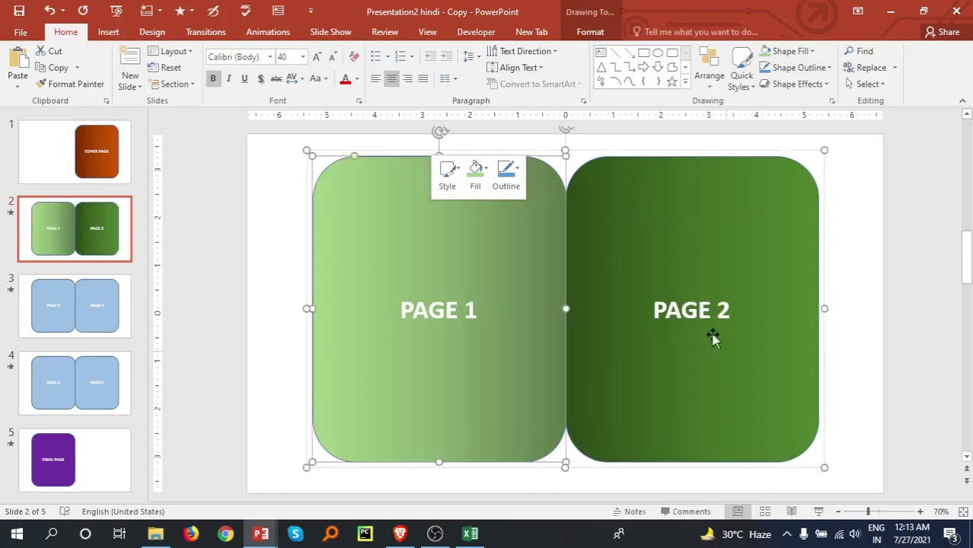
pyautogui.click(867, 248)
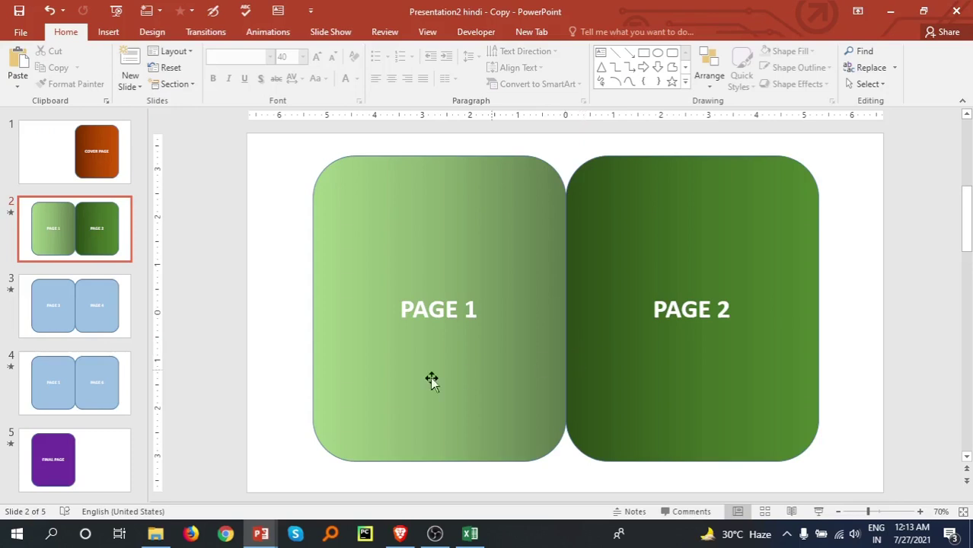
# Step: Open slide 3 and select its PAGE 3 and PAGE 4 shapes
pyautogui.click(73, 314)
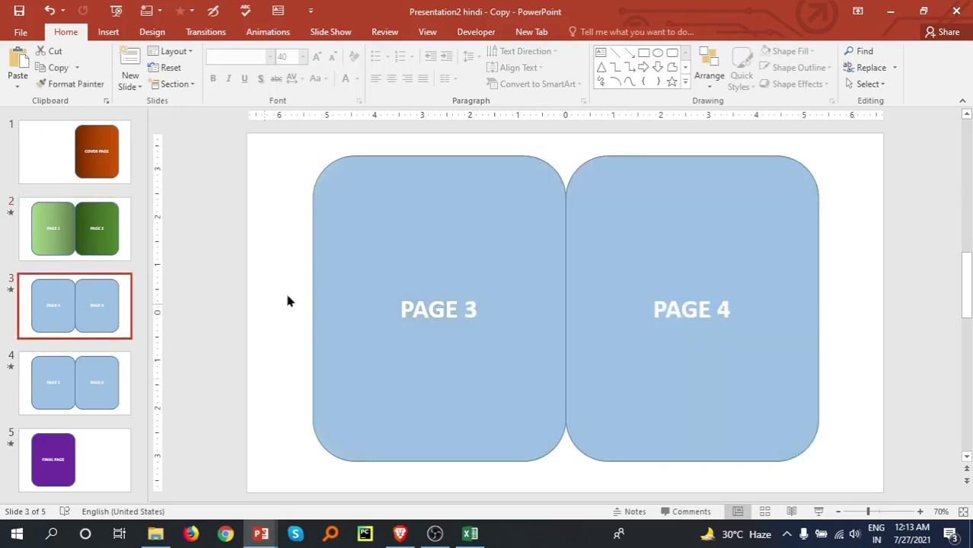
pyautogui.rightClick(411, 254)
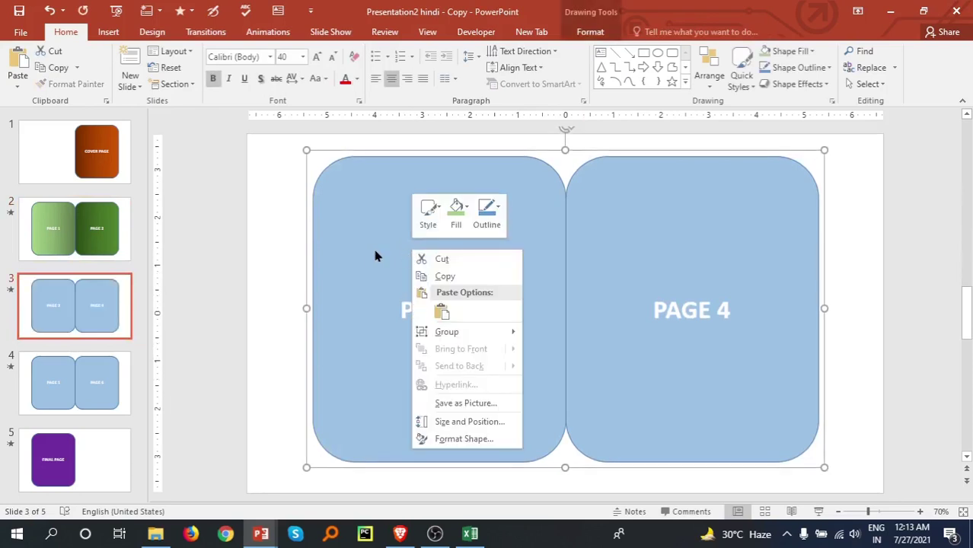
pyautogui.click(374, 256)
pyautogui.rightClick(373, 251)
pyautogui.click(683, 217)
# Step: Fill PAGE 4 olive with a dark linear gradient
pyautogui.rightClick(683, 217)
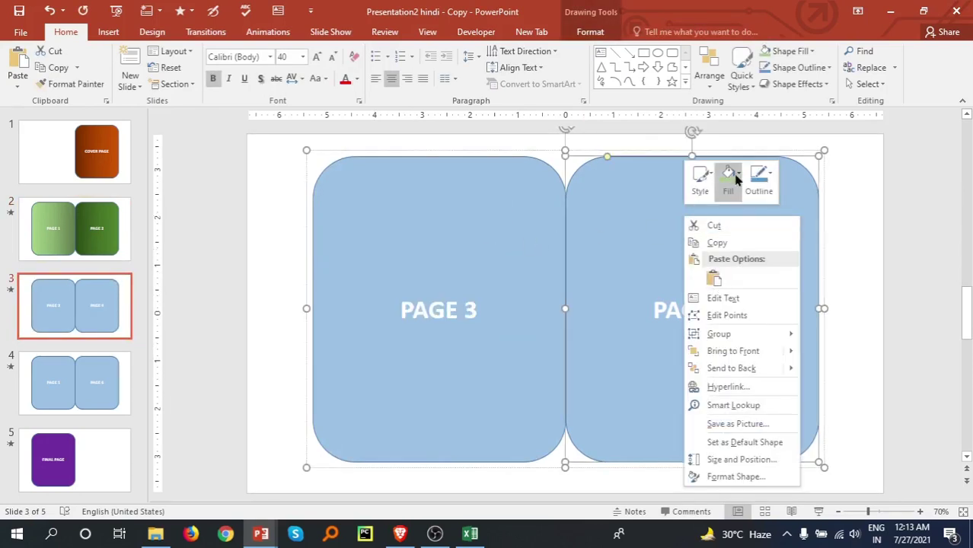
pyautogui.click(735, 178)
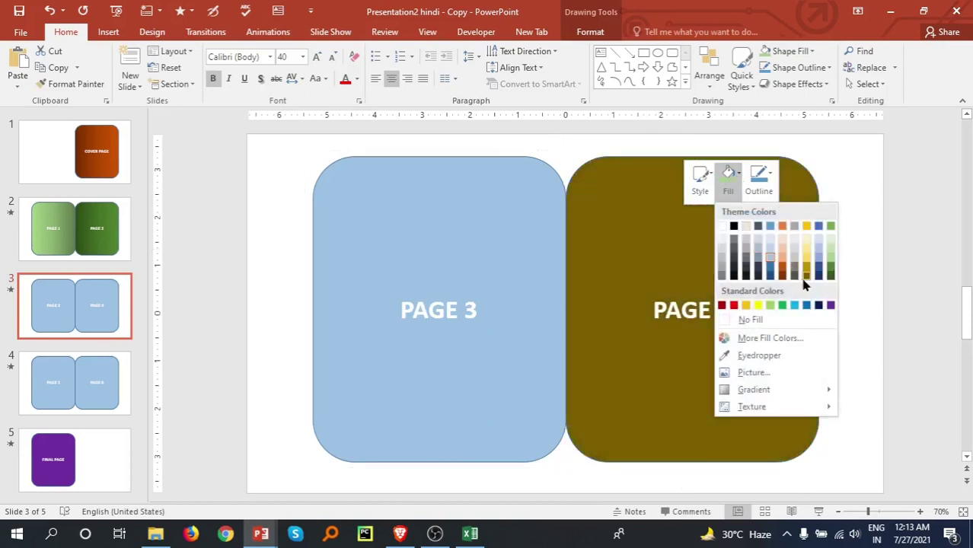
pyautogui.click(807, 278)
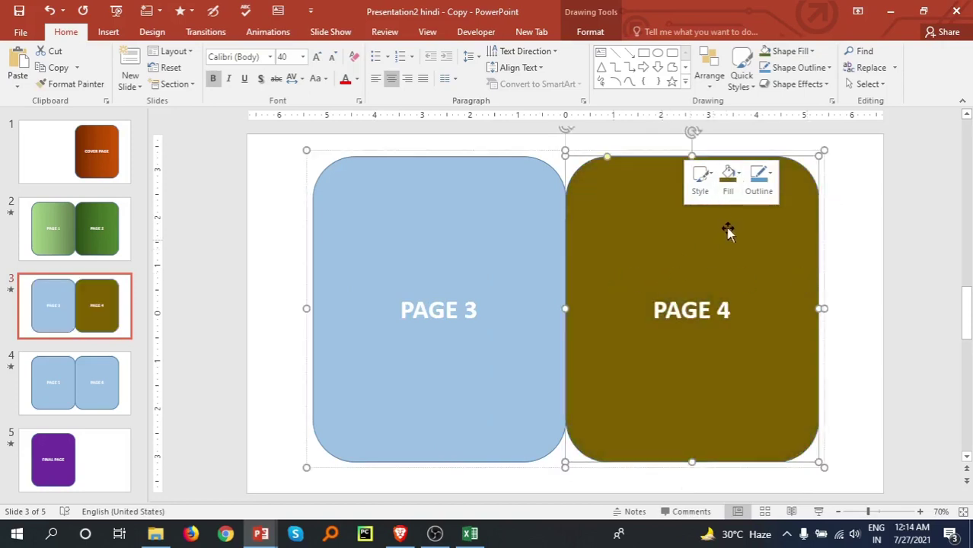
pyautogui.click(733, 191)
pyautogui.moveTo(754, 390)
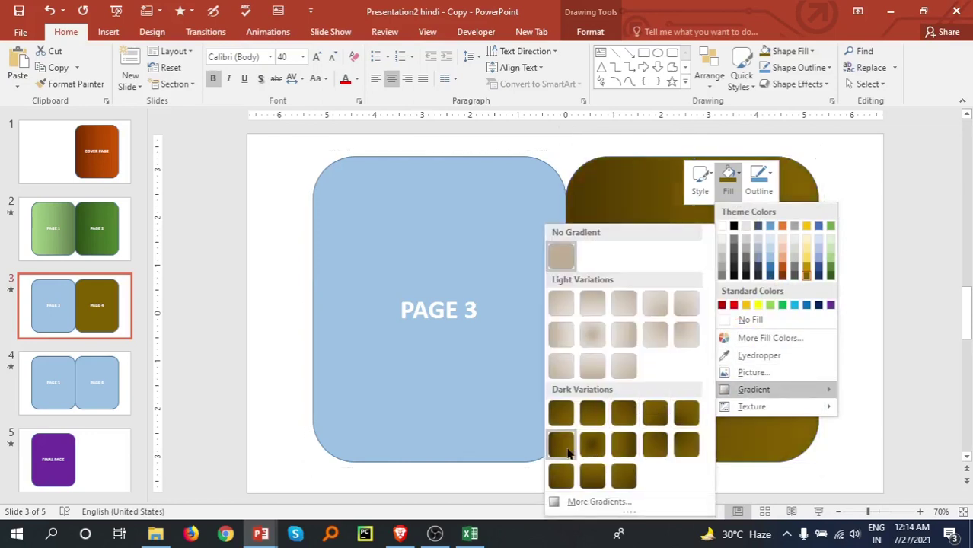
pyautogui.click(561, 445)
pyautogui.click(398, 226)
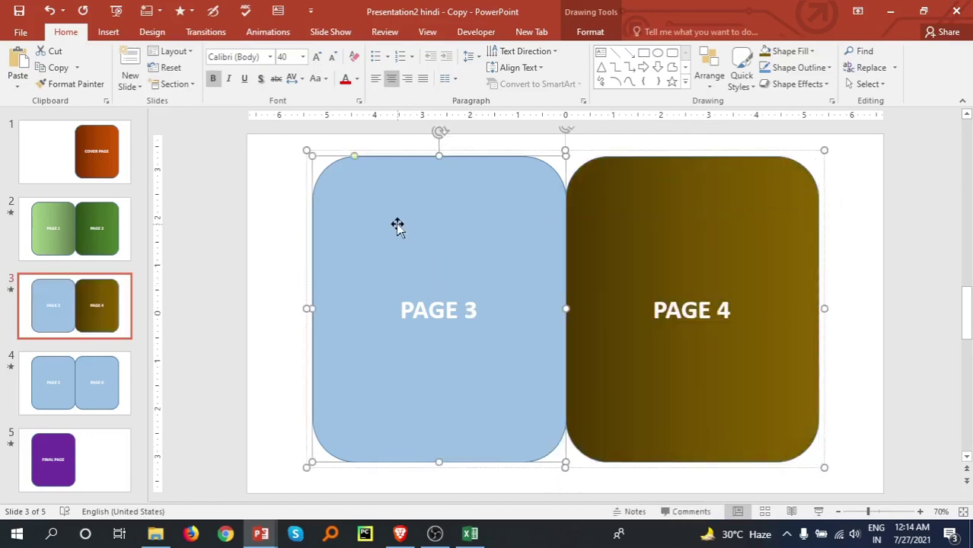
# Step: Fill PAGE 3 light gold and apply a Dark Variations linear gradient
pyautogui.rightClick(398, 225)
pyautogui.click(441, 185)
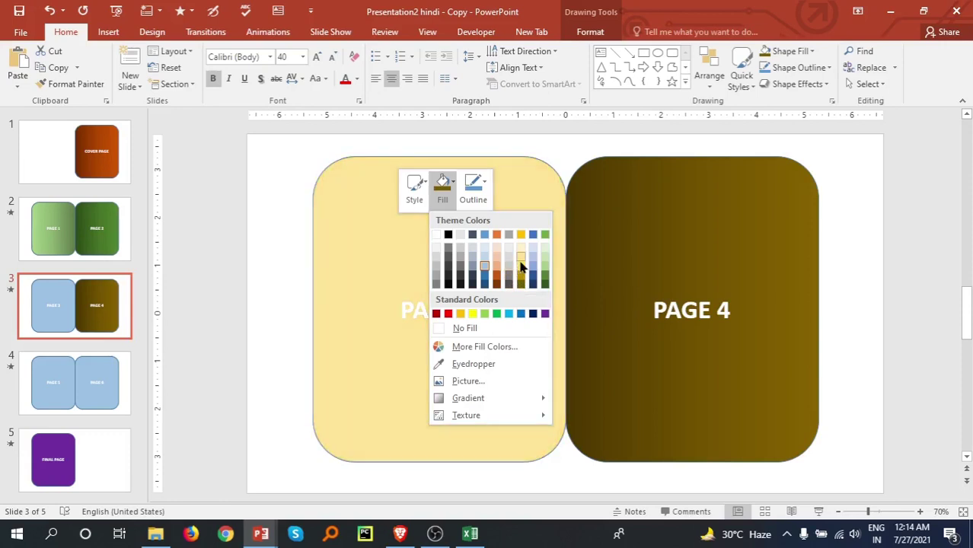
pyautogui.click(520, 267)
pyautogui.click(441, 204)
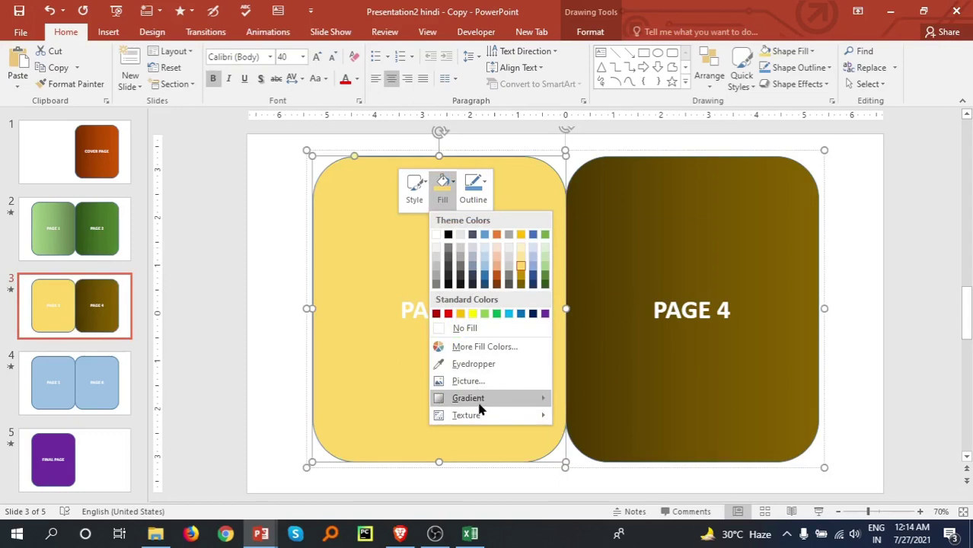
pyautogui.moveTo(469, 398)
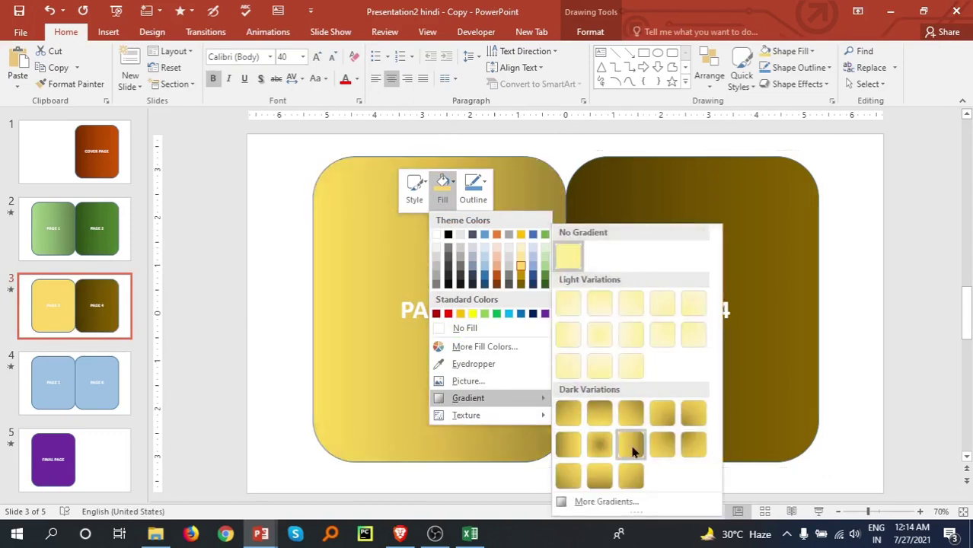
pyautogui.click(630, 445)
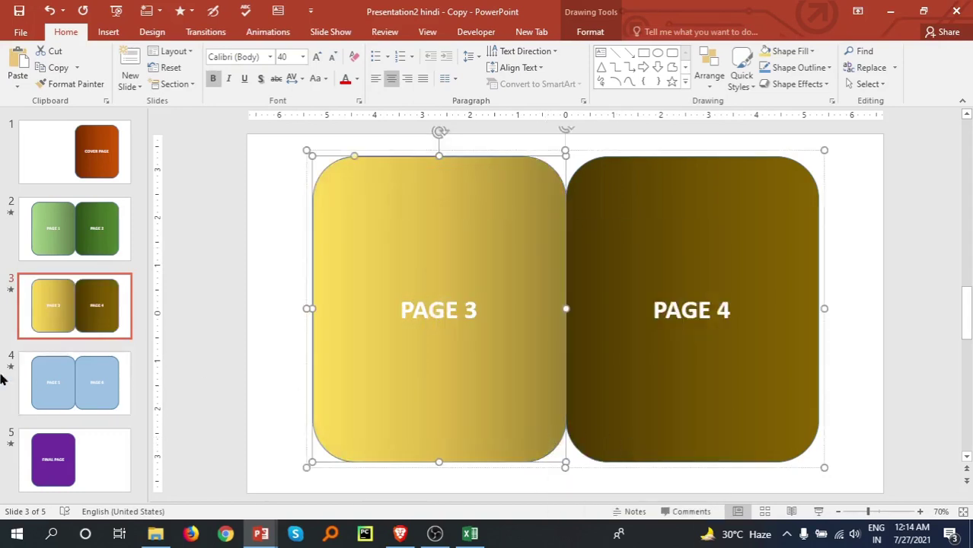
# Step: On slide 4, fill PAGE 5 and PAGE 6 dark blue, then give PAGE 6 a blue linear gradient
pyautogui.click(120, 396)
pyautogui.click(678, 226)
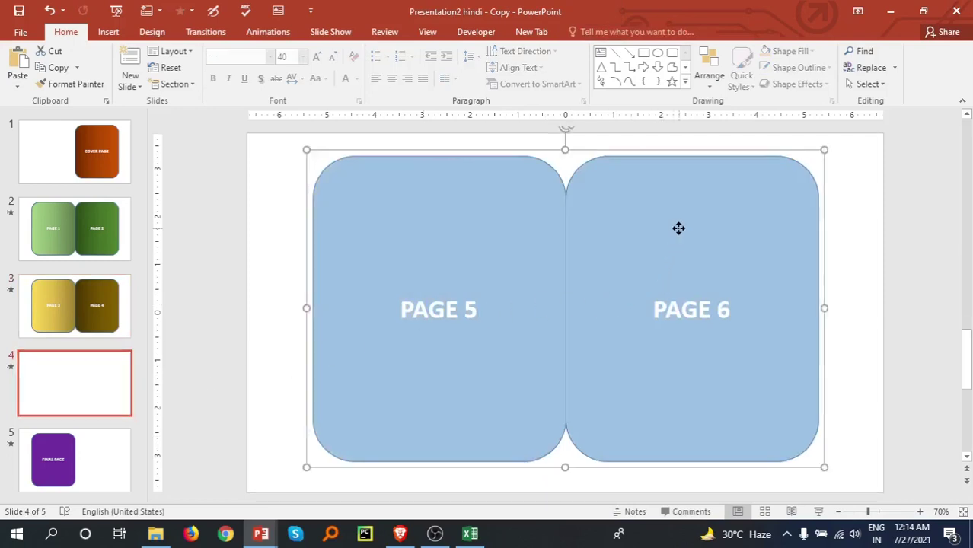
pyautogui.rightClick(679, 228)
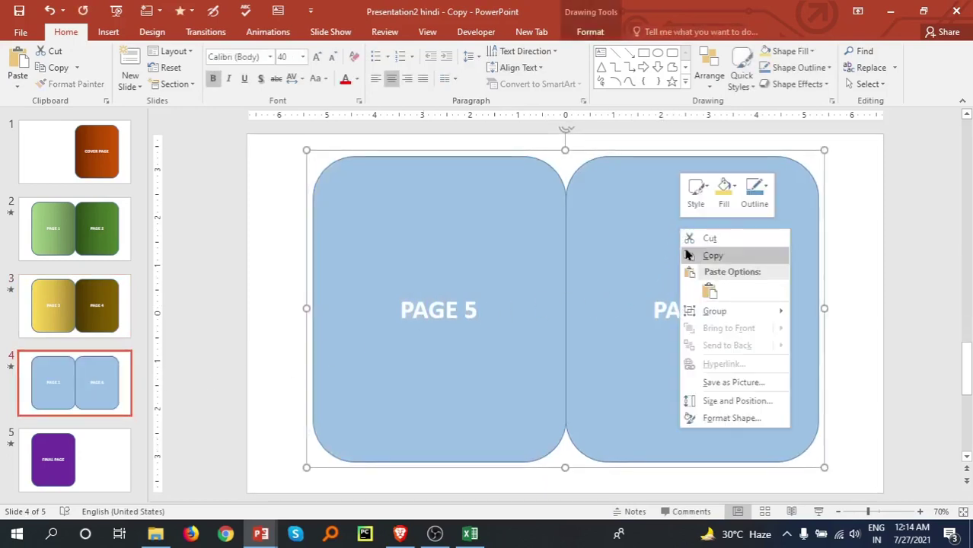
pyautogui.click(726, 206)
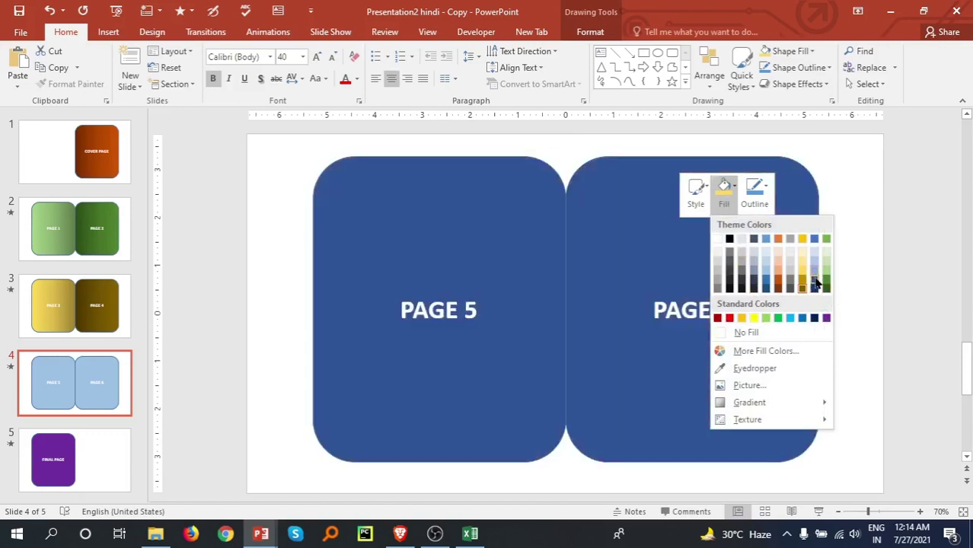
pyautogui.click(815, 283)
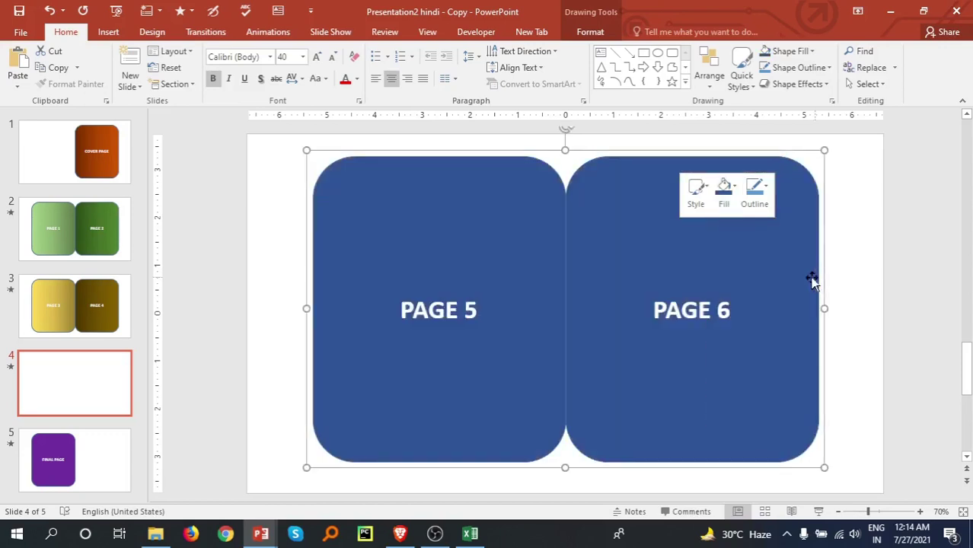
pyautogui.rightClick(728, 235)
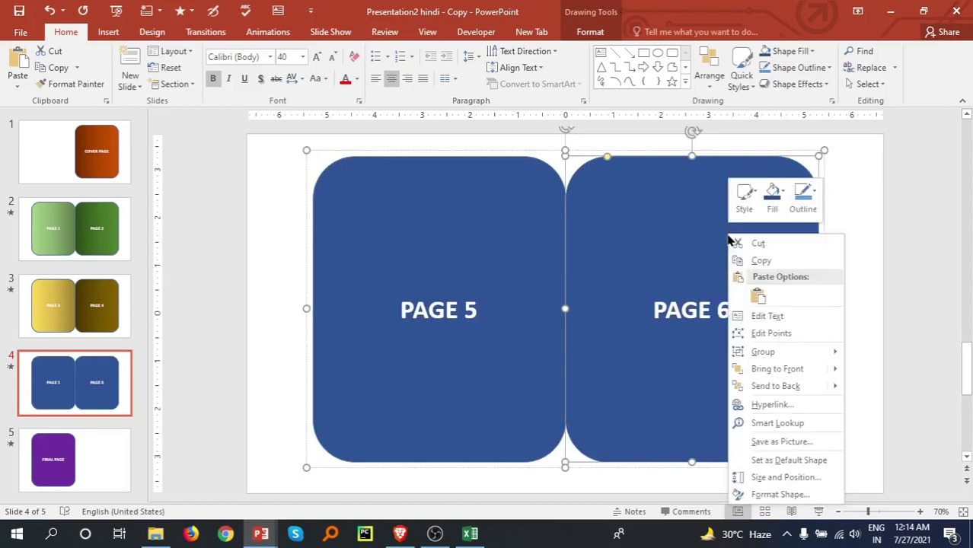
pyautogui.click(773, 196)
pyautogui.moveTo(798, 408)
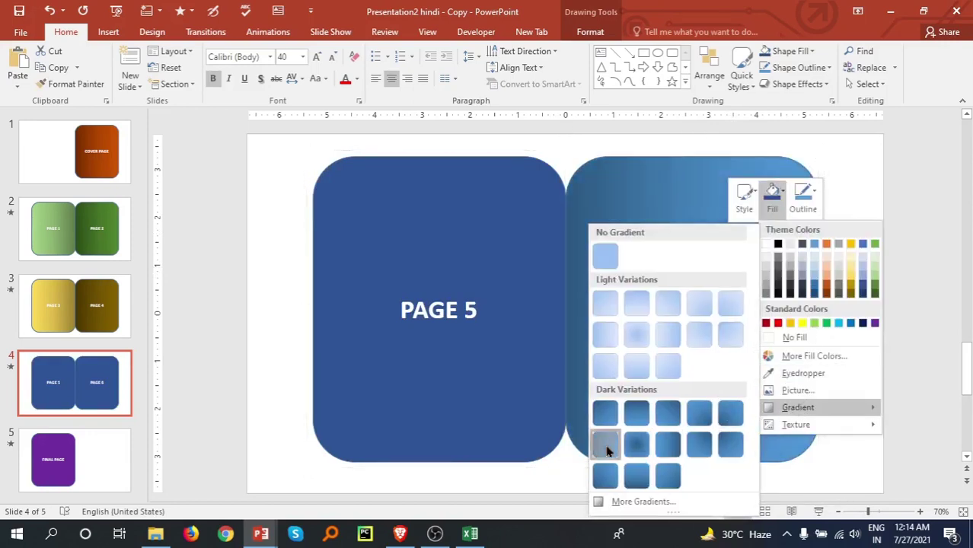
pyautogui.click(606, 445)
# Step: Fill PAGE 5 light blue with a Linear Left gradient darkening toward the spine
pyautogui.rightClick(421, 252)
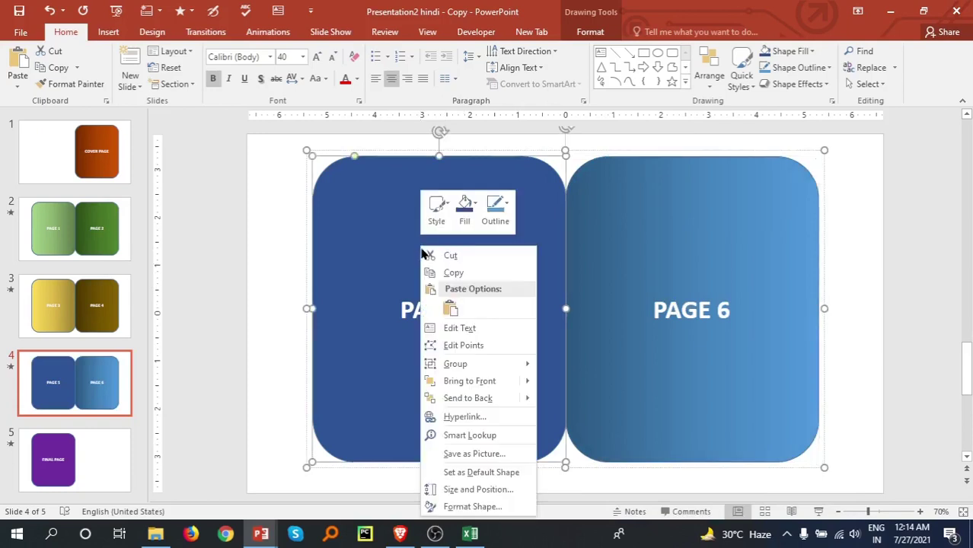
pyautogui.click(465, 207)
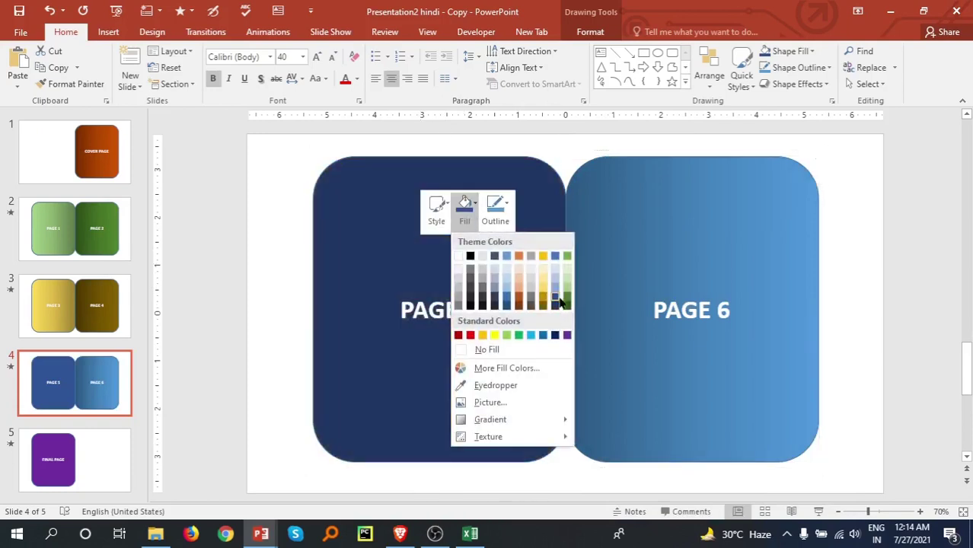
pyautogui.click(555, 283)
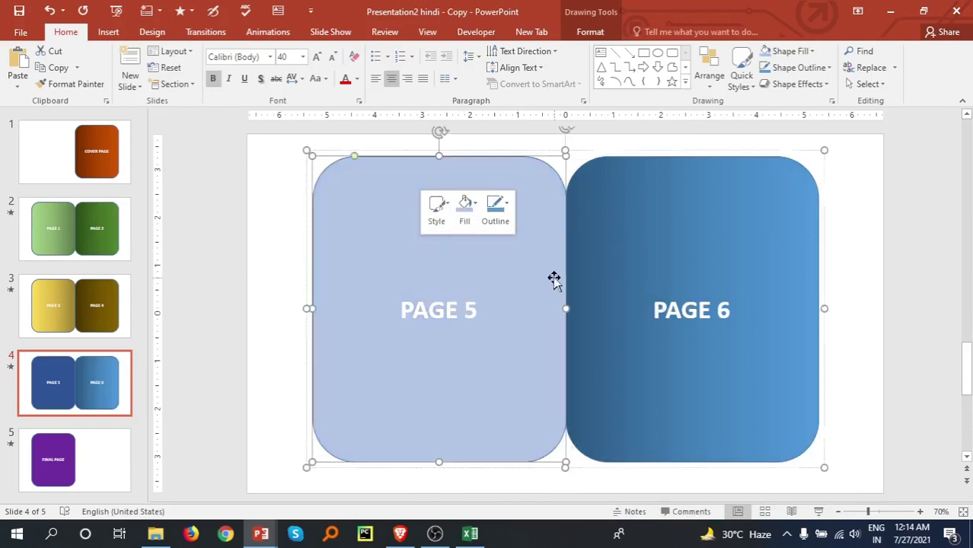
pyautogui.rightClick(462, 247)
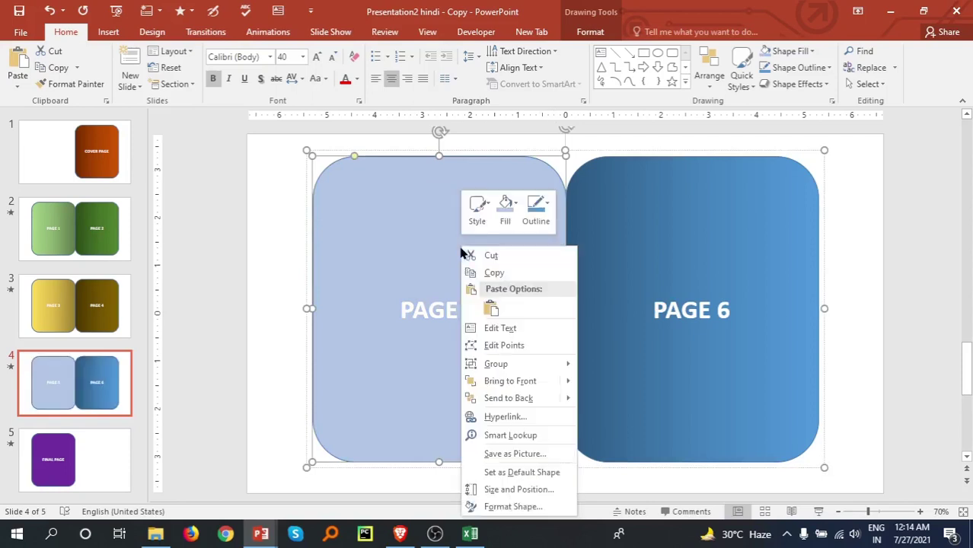
pyautogui.click(507, 207)
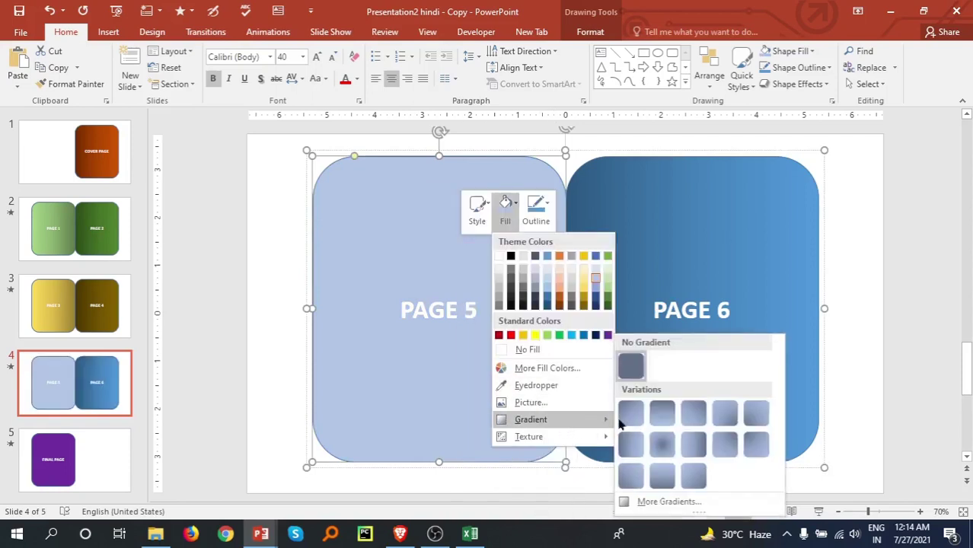
pyautogui.moveTo(531, 420)
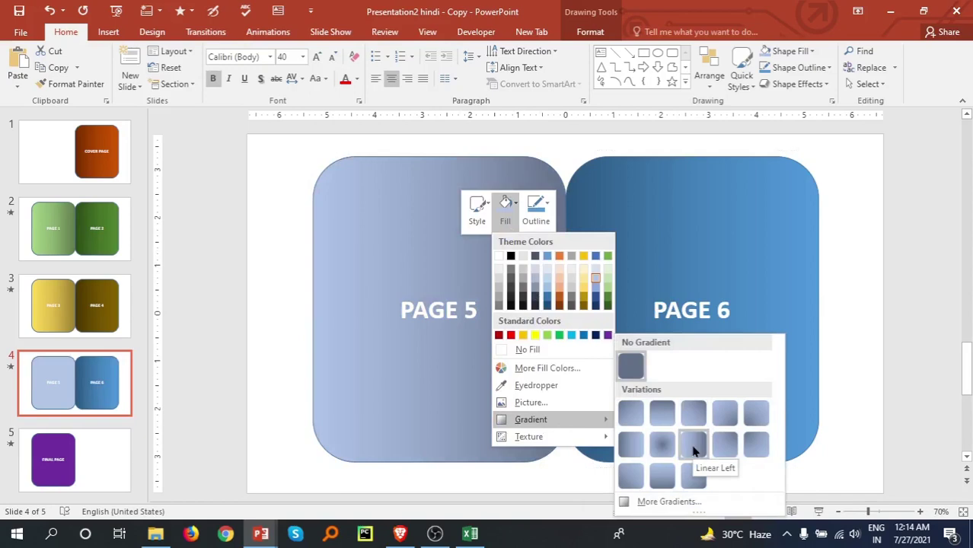
pyautogui.click(694, 451)
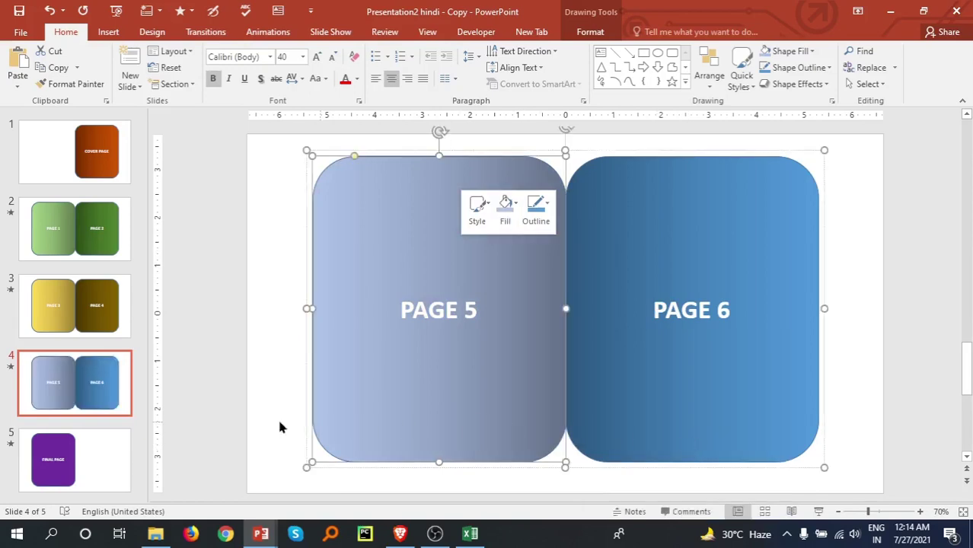
# Step: On slide 5, fill the FINAL PAGE shape light orange with a dark Linear Left gradient
pyautogui.click(122, 176)
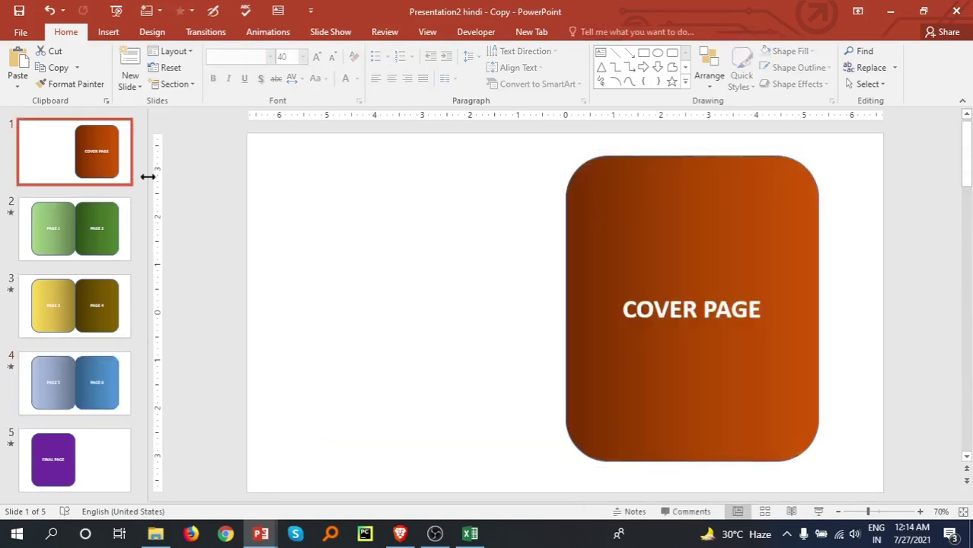
pyautogui.click(58, 478)
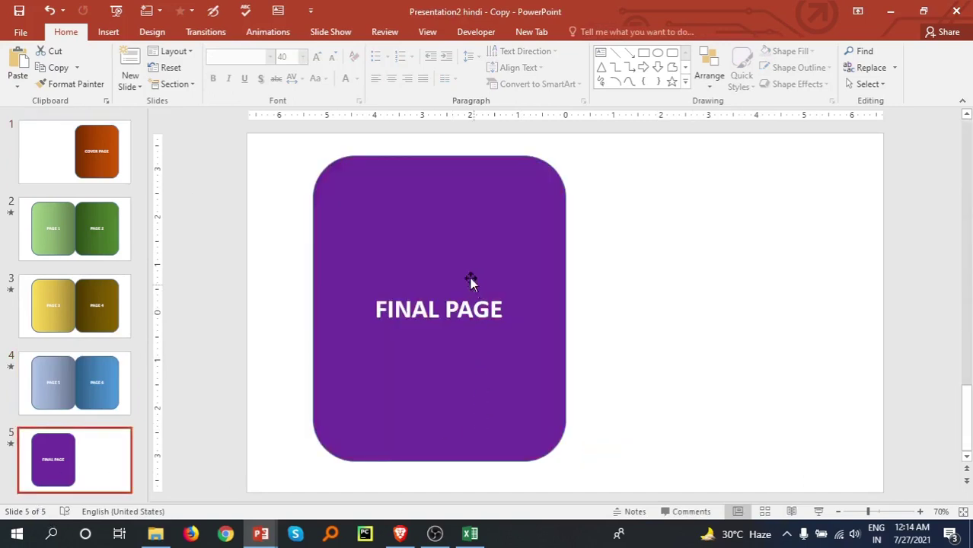
pyautogui.click(404, 240)
pyautogui.rightClick(403, 241)
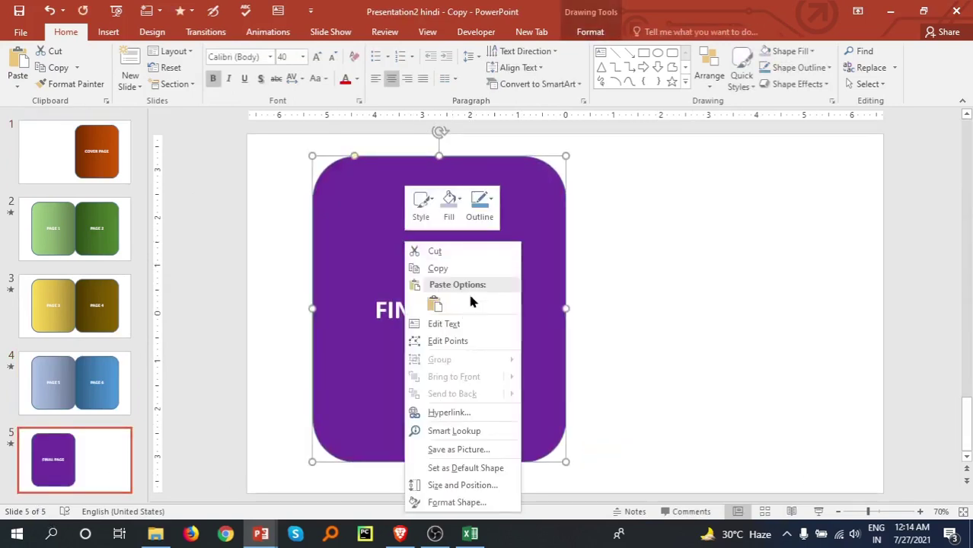
pyautogui.click(455, 214)
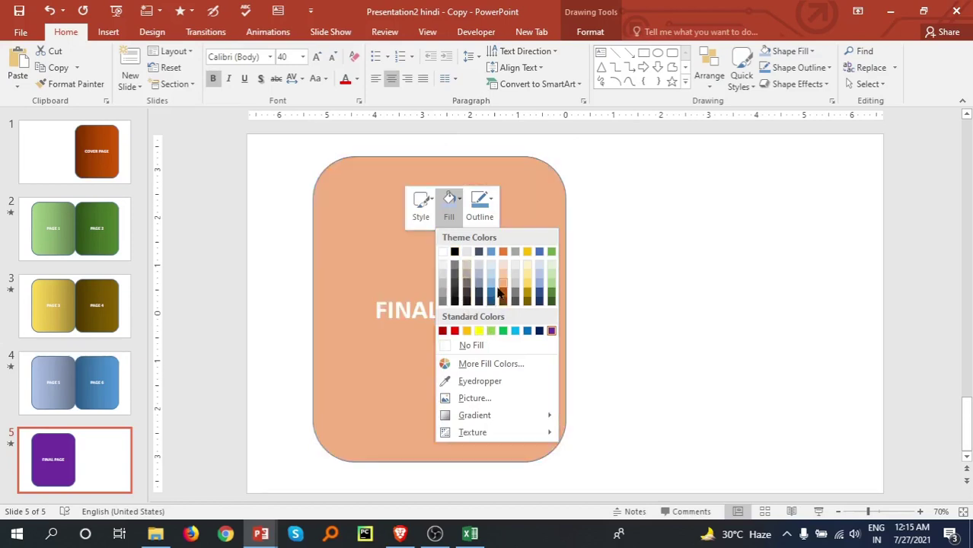
pyautogui.click(499, 289)
pyautogui.click(454, 214)
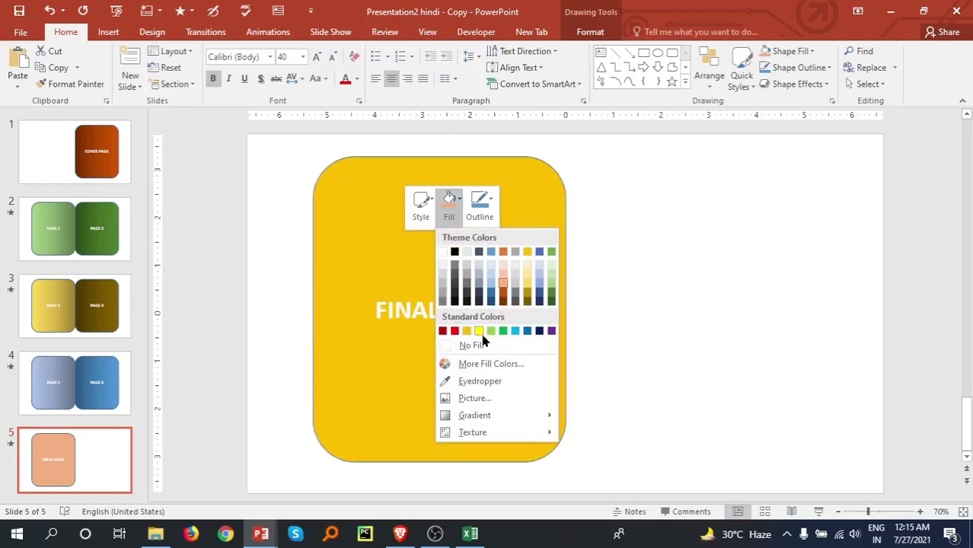
pyautogui.moveTo(474, 415)
pyautogui.click(637, 445)
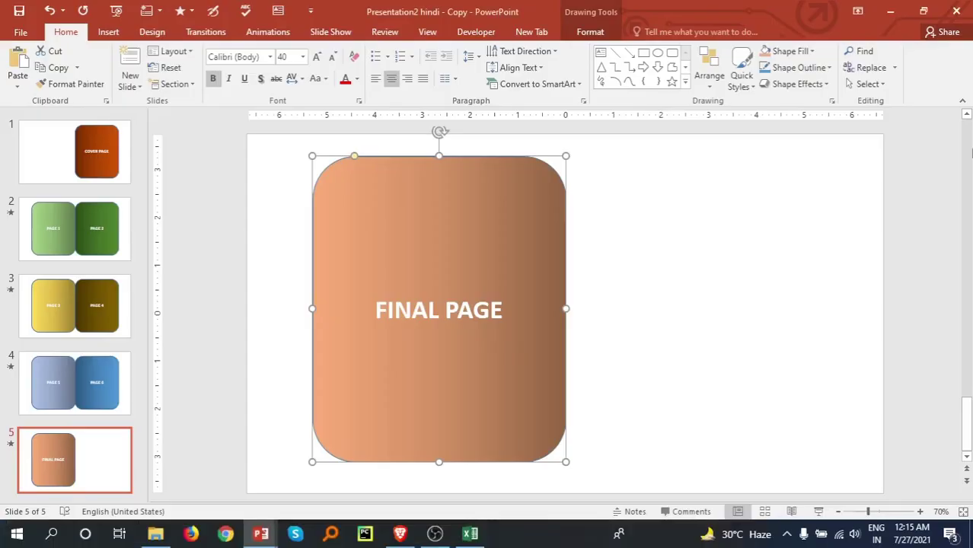
# Step: On the PAGE 3–4 slide, set No Outline on the grouped pages and on PAGE 4
pyautogui.click(76, 229)
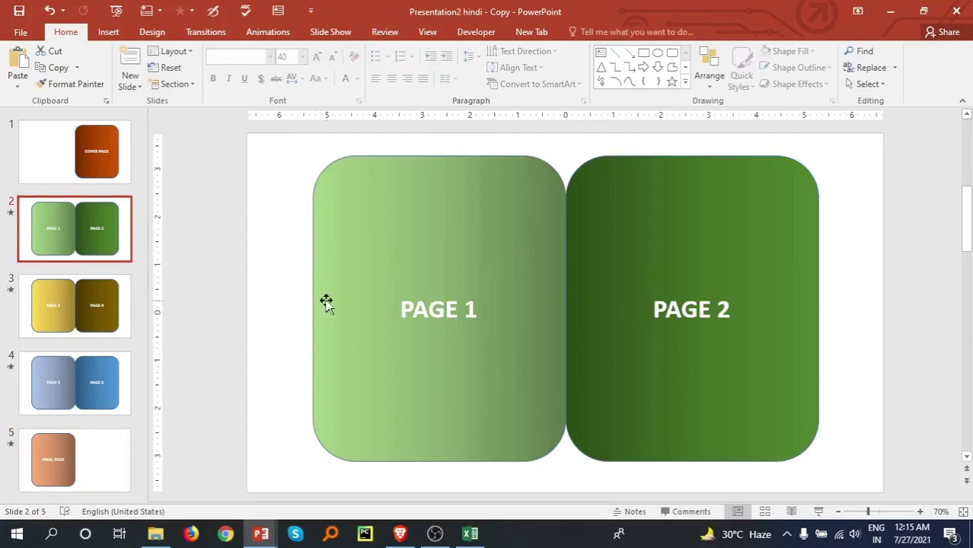
pyautogui.click(91, 301)
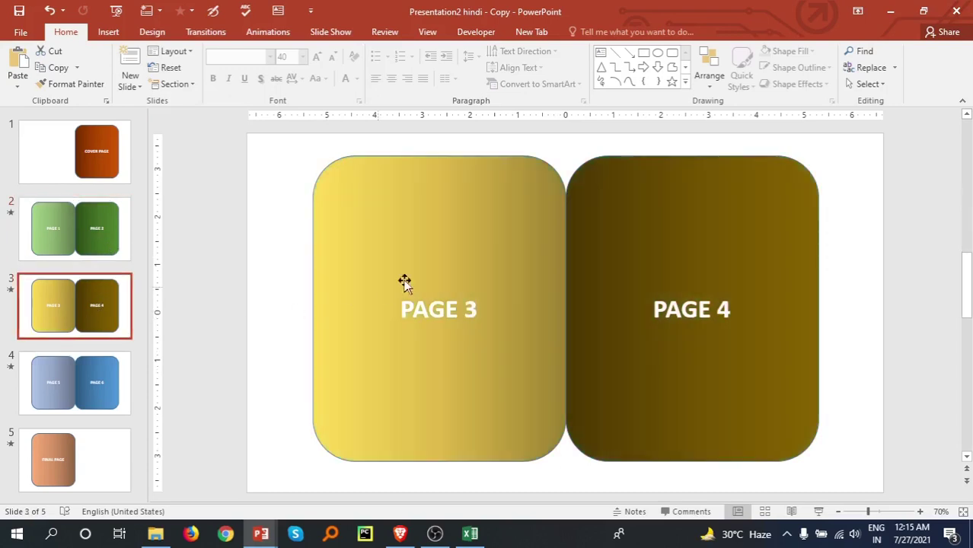
pyautogui.rightClick(440, 234)
pyautogui.click(501, 207)
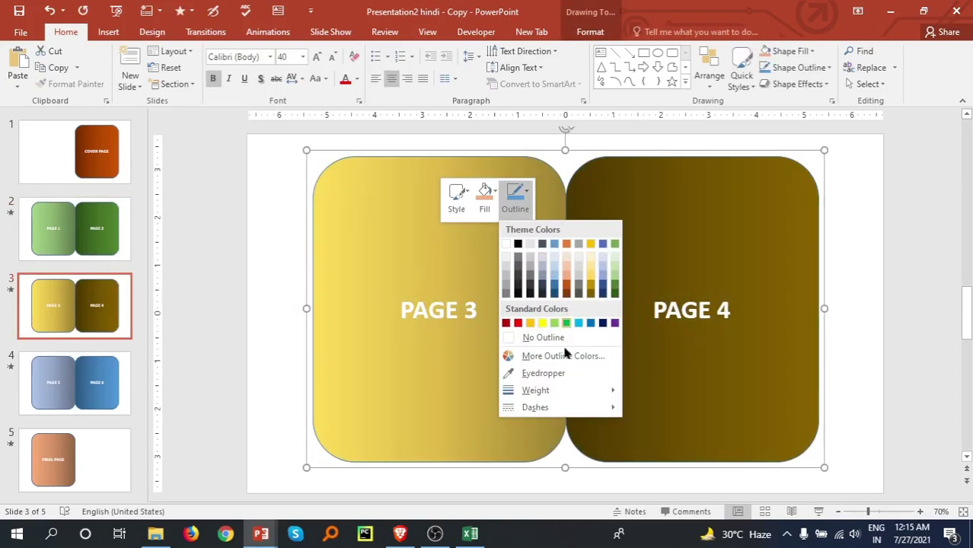
pyautogui.click(515, 337)
pyautogui.click(676, 233)
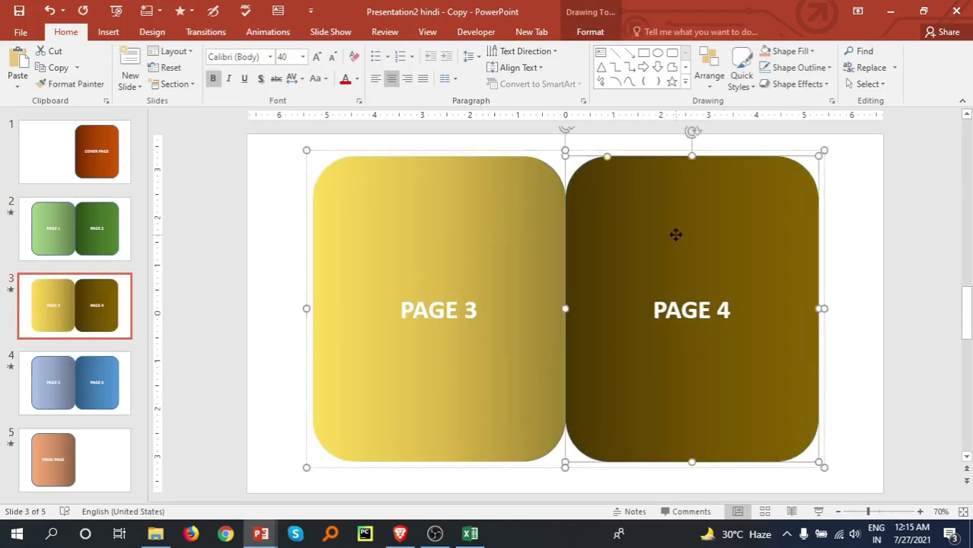
pyautogui.rightClick(676, 233)
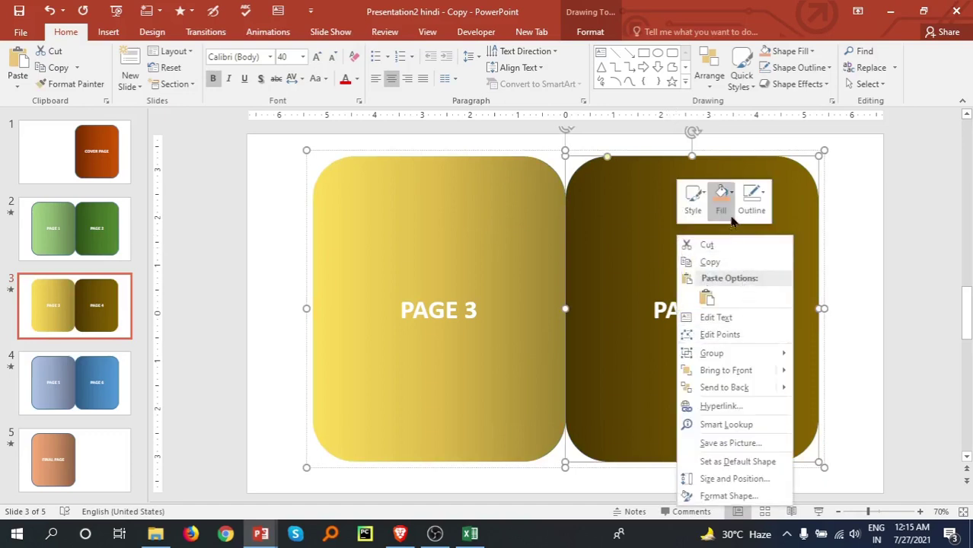
pyautogui.click(750, 202)
pyautogui.click(786, 344)
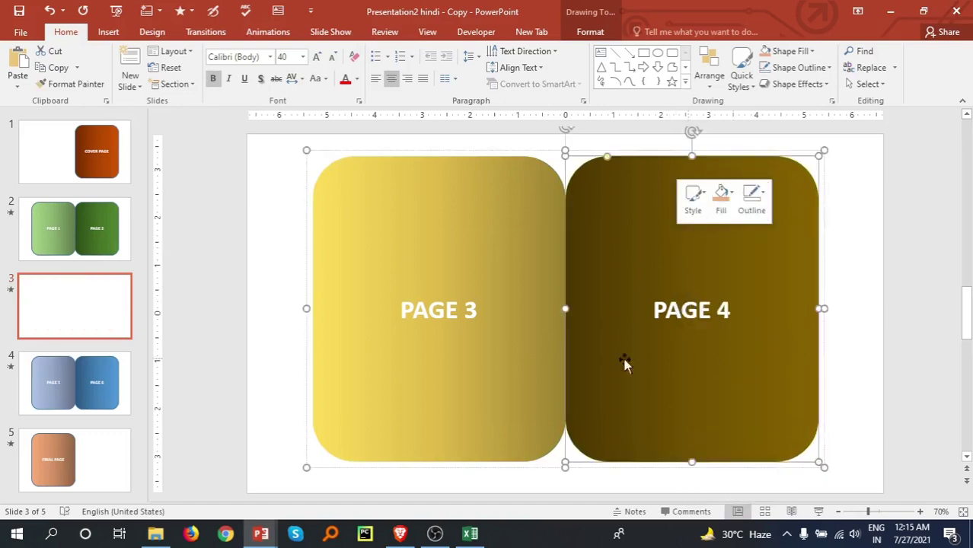
# Step: On the PAGE 1–2 slide, set No Outline on the grouped pages and on PAGE 2
pyautogui.click(52, 222)
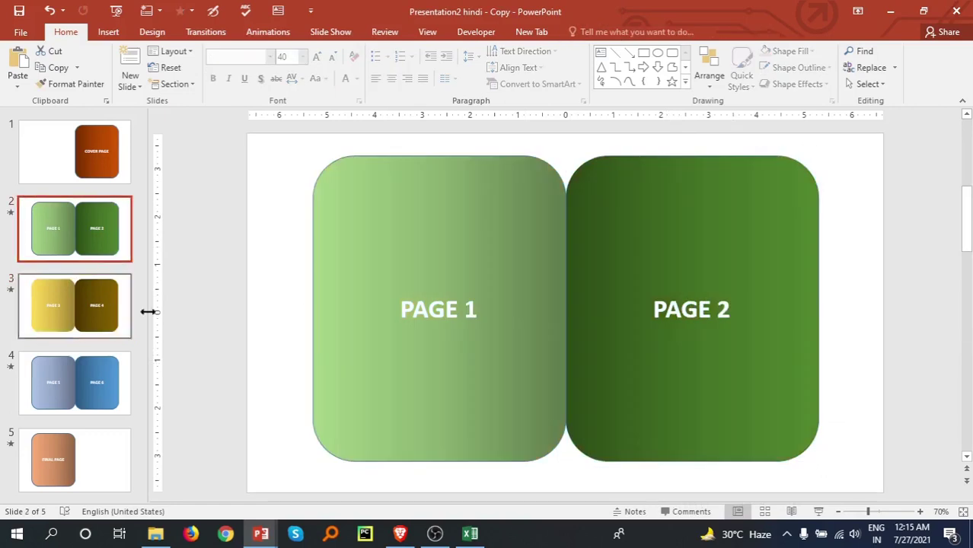
pyautogui.rightClick(430, 245)
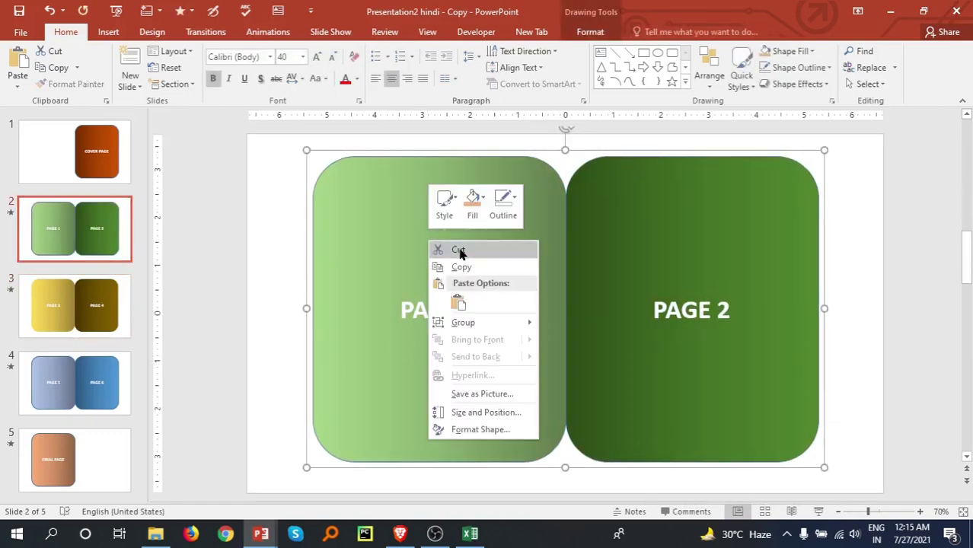
pyautogui.click(517, 220)
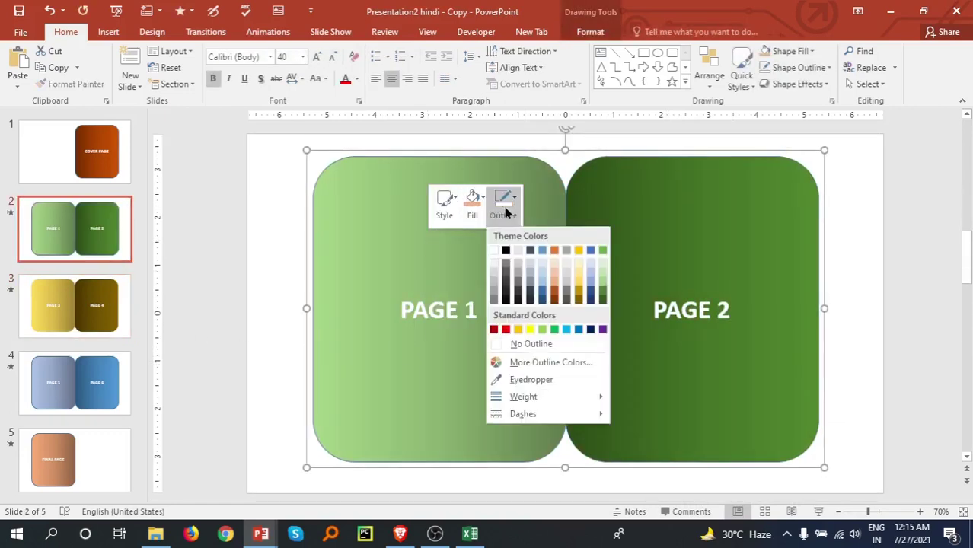
pyautogui.click(532, 344)
pyautogui.click(689, 225)
pyautogui.rightClick(690, 224)
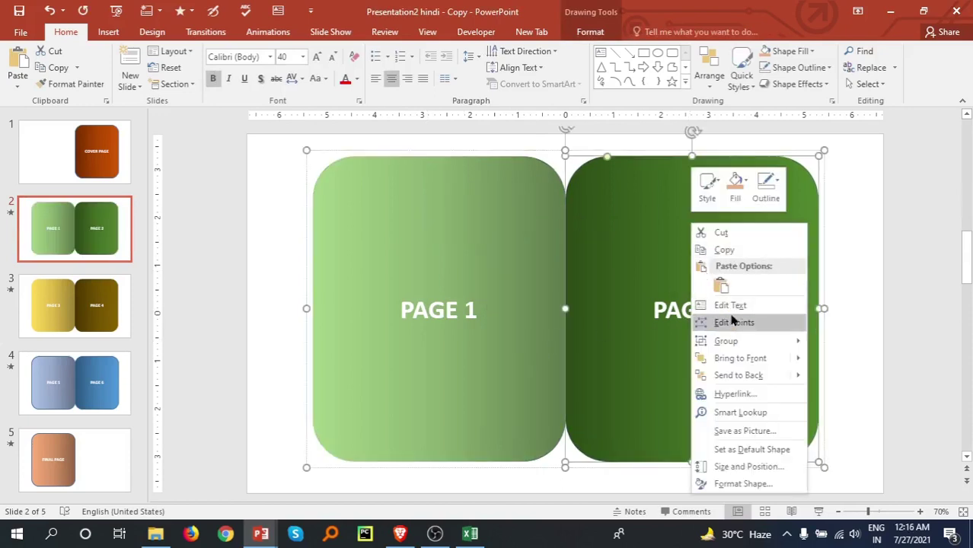
pyautogui.click(766, 187)
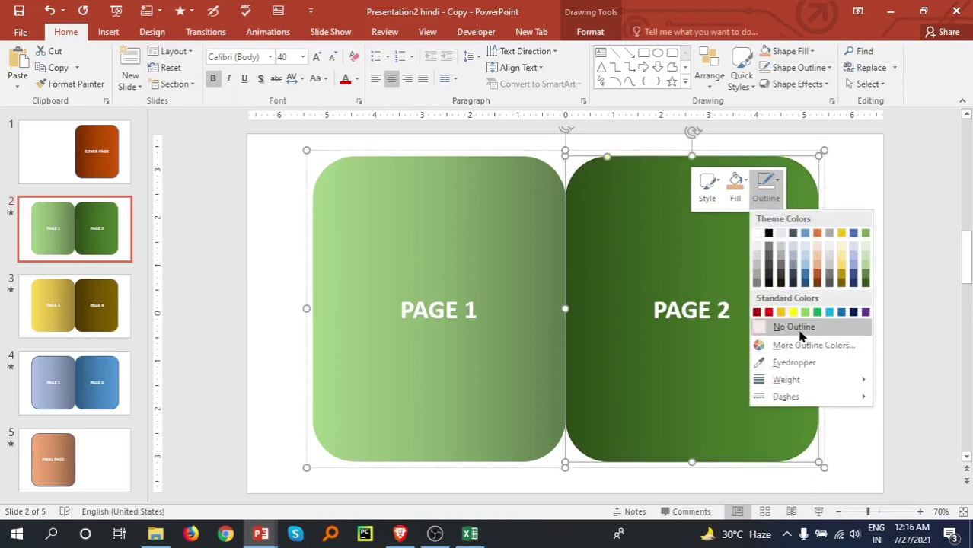
pyautogui.click(794, 327)
pyautogui.click(853, 288)
# Step: Browse the PAGE 5–6, final page and PAGE 3–4 slides to review them
pyautogui.click(84, 383)
pyautogui.click(69, 472)
pyautogui.click(79, 380)
pyautogui.click(93, 302)
pyautogui.click(70, 232)
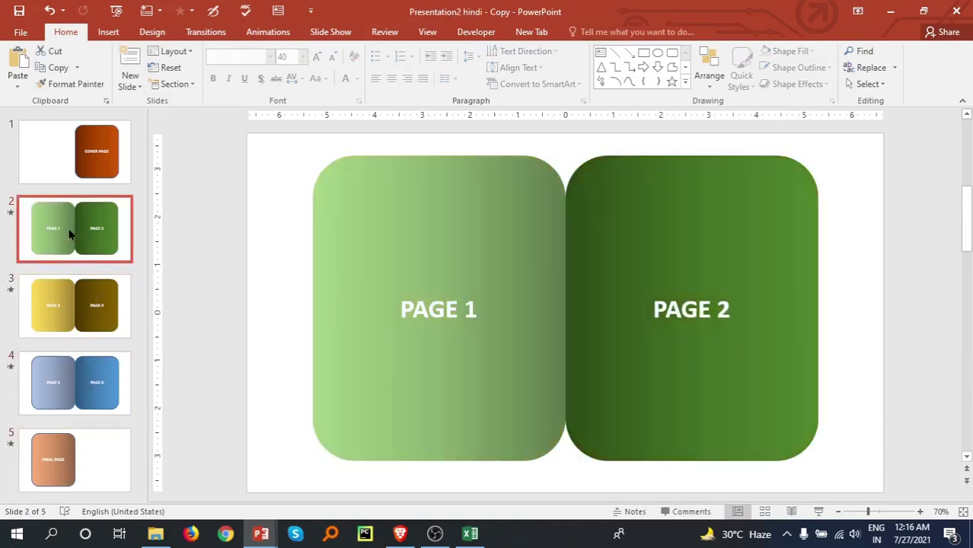
pyautogui.click(99, 175)
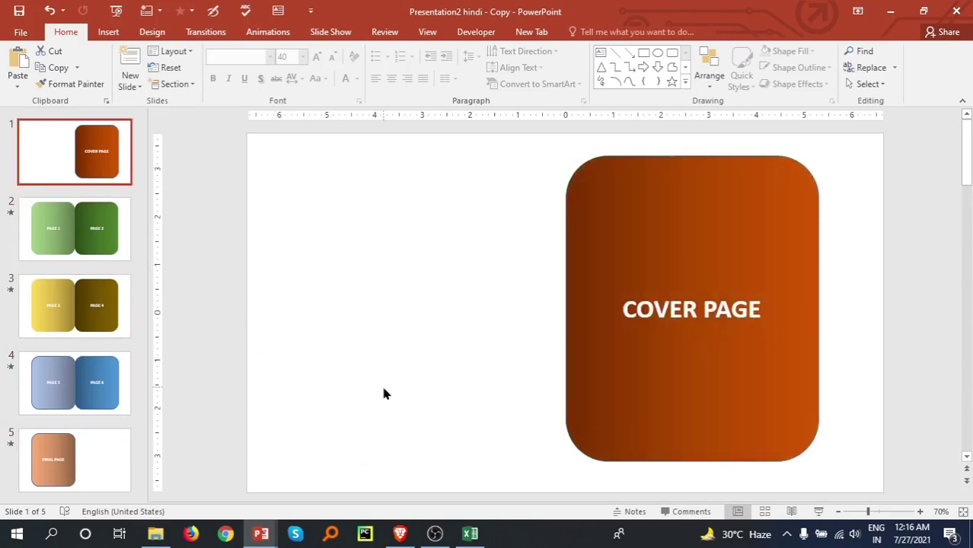
pyautogui.click(95, 241)
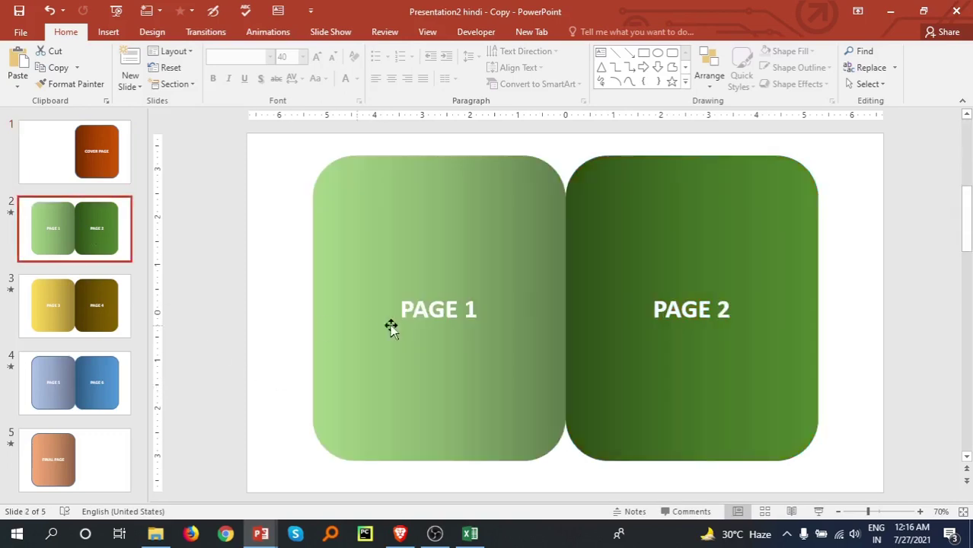